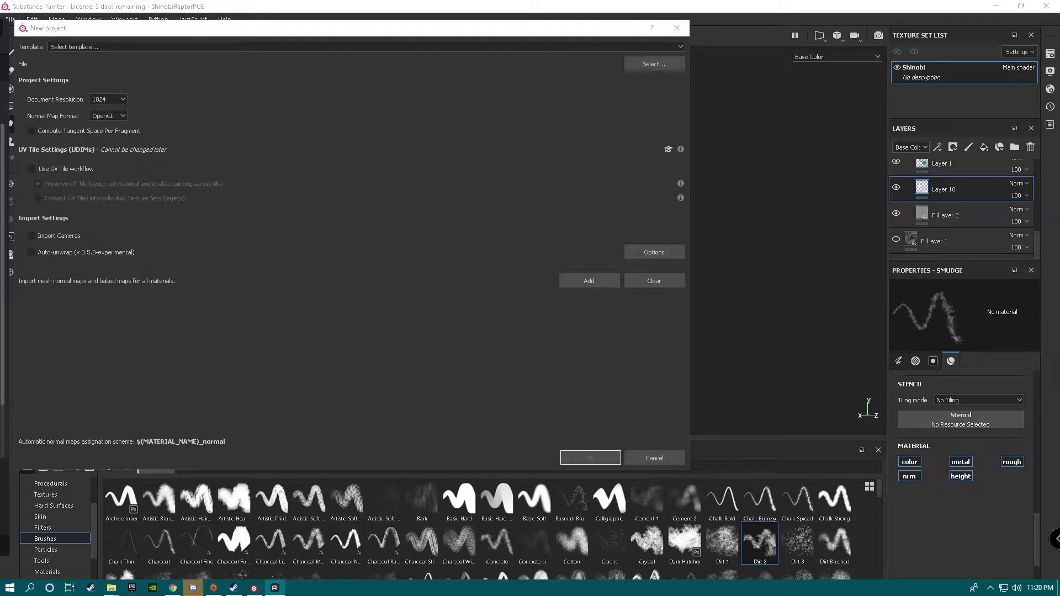
# Switch the new project's document resolution to 512 and back to 1024
pyautogui.click(109, 99)
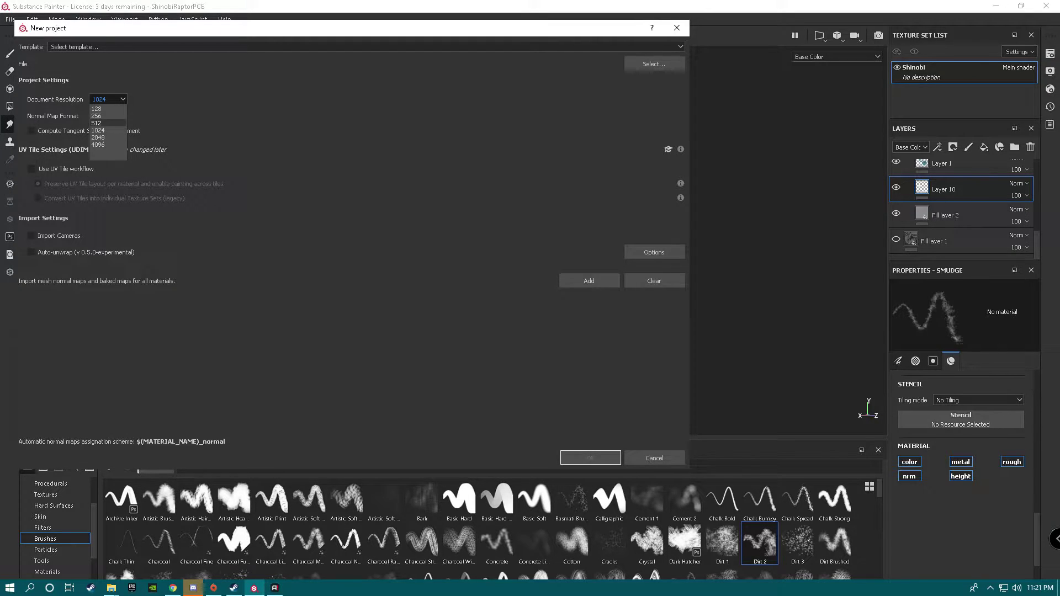
pyautogui.click(98, 123)
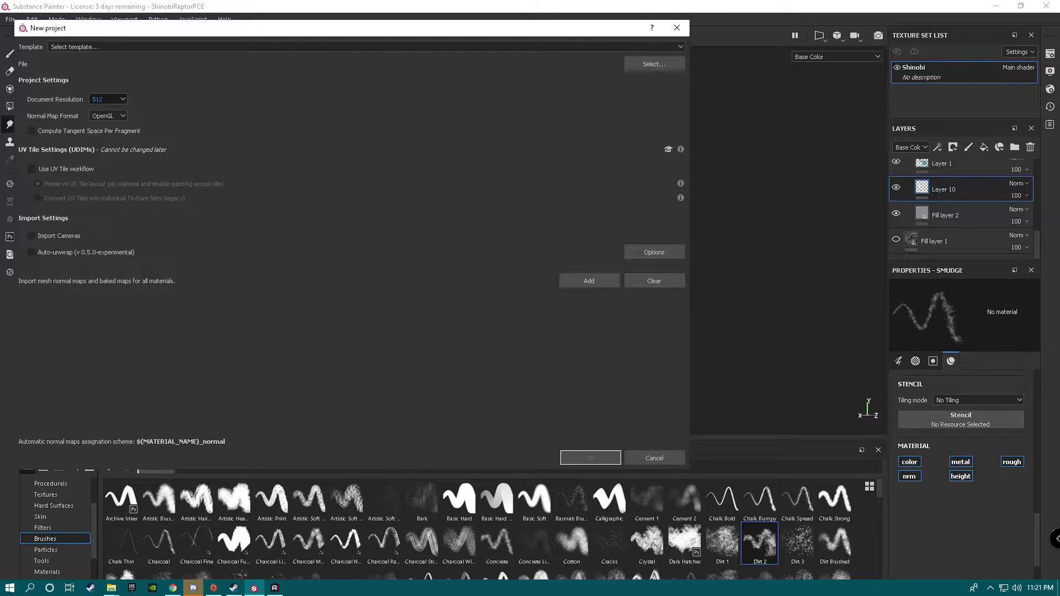
pyautogui.click(109, 99)
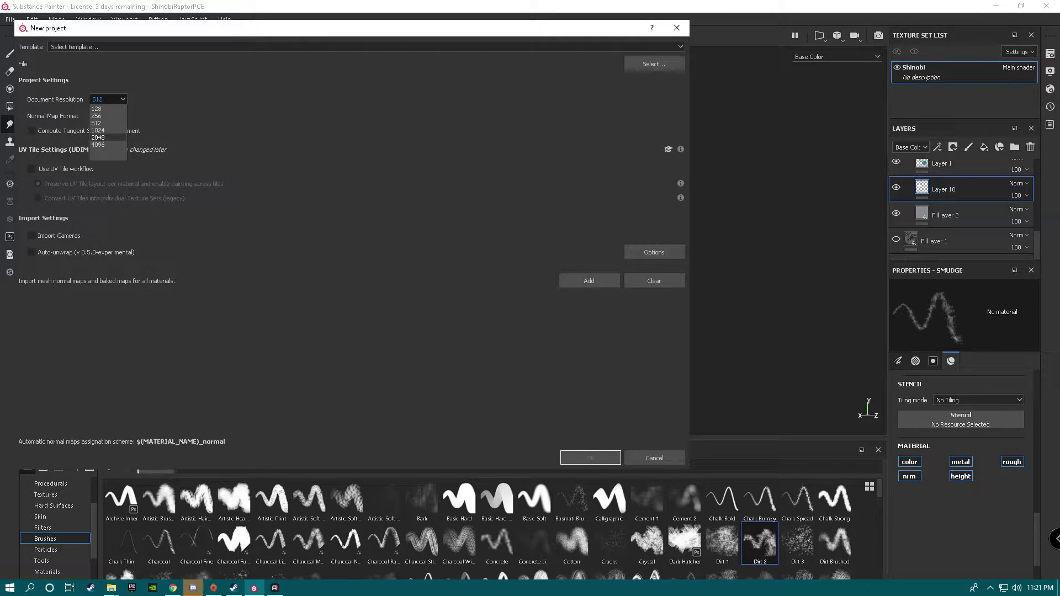
pyautogui.click(98, 129)
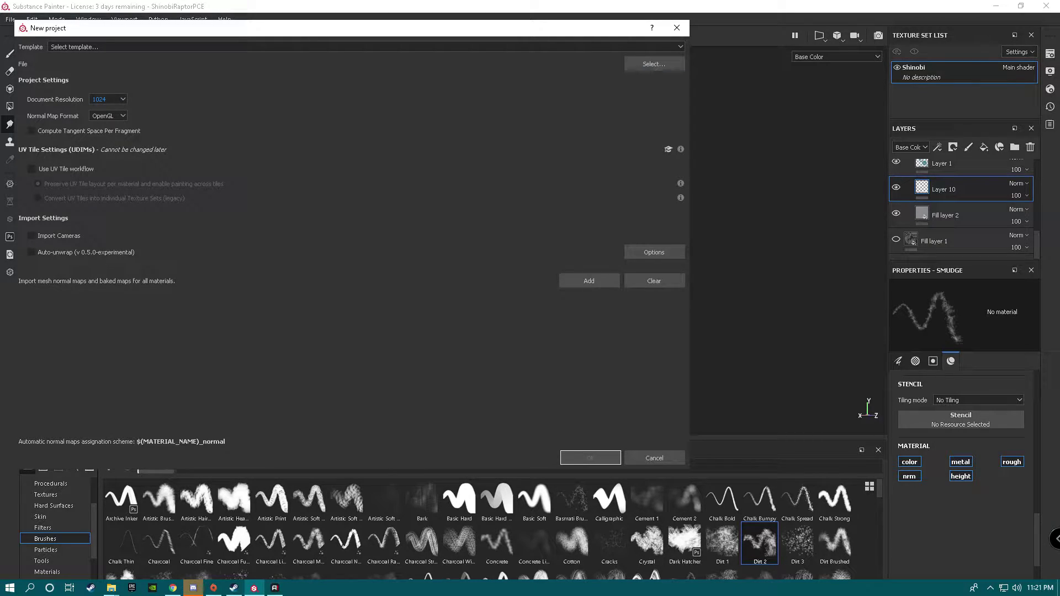
# Choose CH_Acro.obj from the Acro folder of PrimalCarnage dinos .obj as the new project's mesh
pyautogui.click(657, 65)
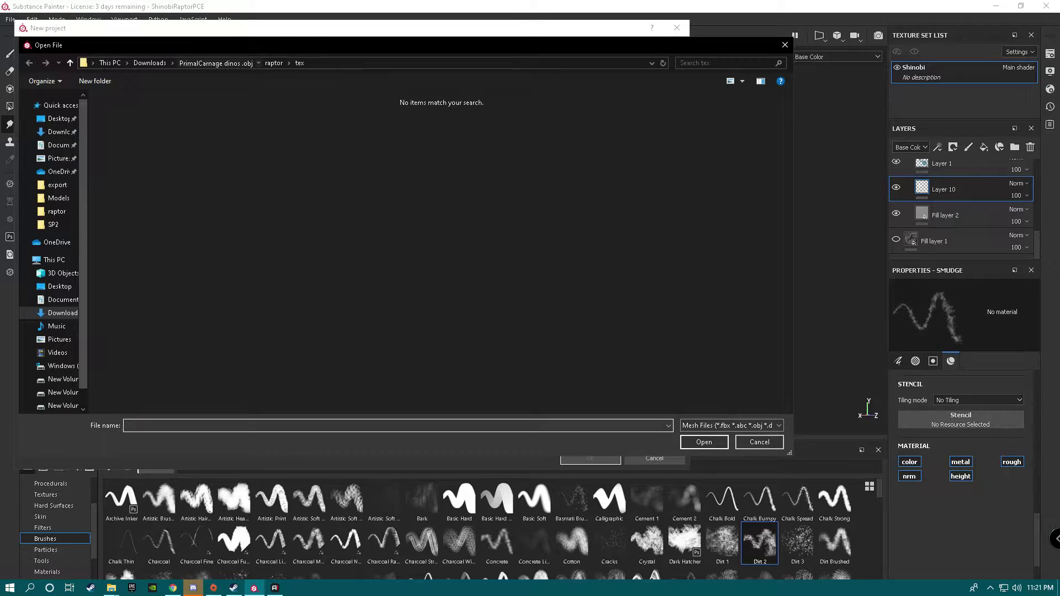
pyautogui.click(216, 63)
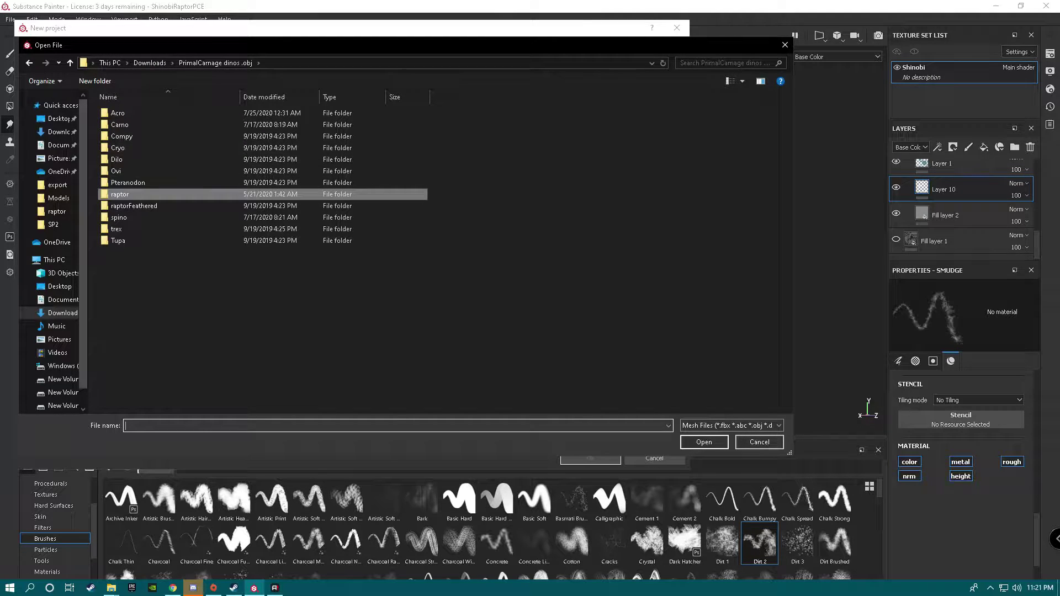
pyautogui.doubleClick(118, 112)
pyautogui.click(129, 124)
pyautogui.click(704, 441)
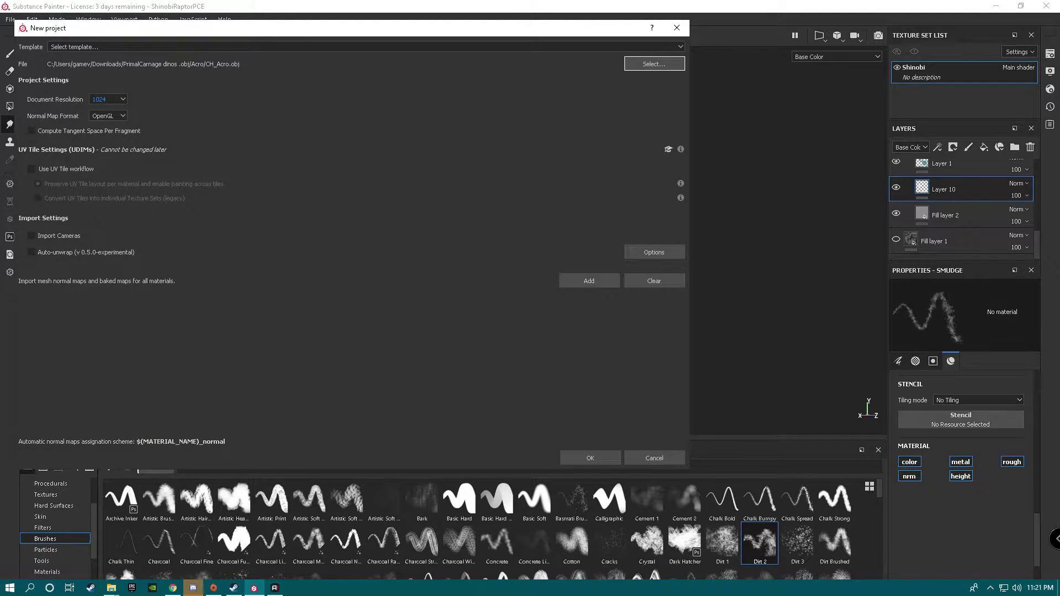
# Import T_Base_Acro_D.TGA and T_Base_Acro_N.TGA from the Tex folder as project maps and create the project
pyautogui.click(589, 281)
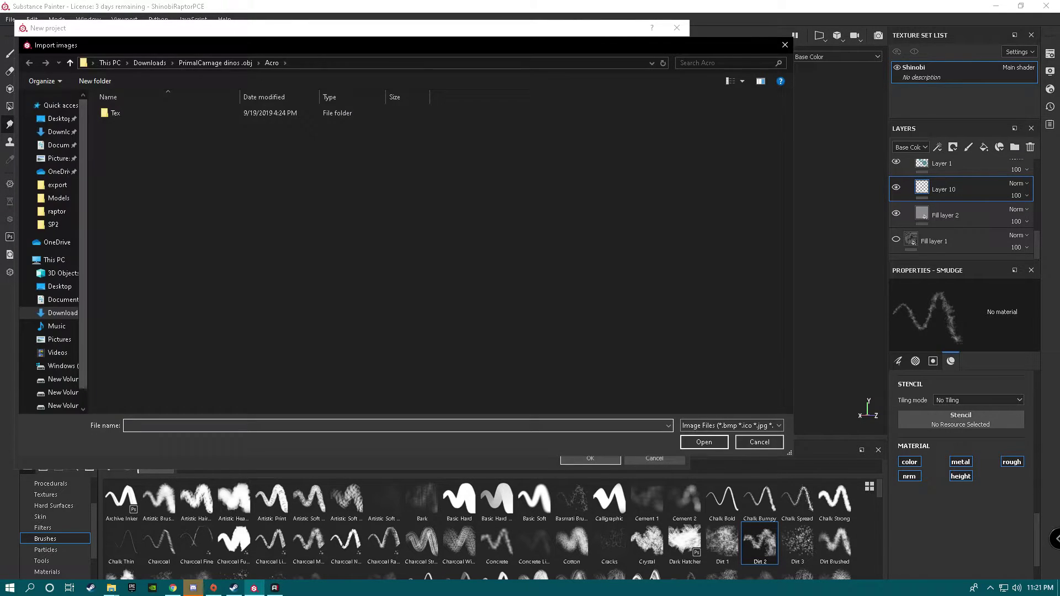
pyautogui.doubleClick(166, 113)
pyautogui.moveTo(180, 145); pyautogui.dragTo(173, 114)
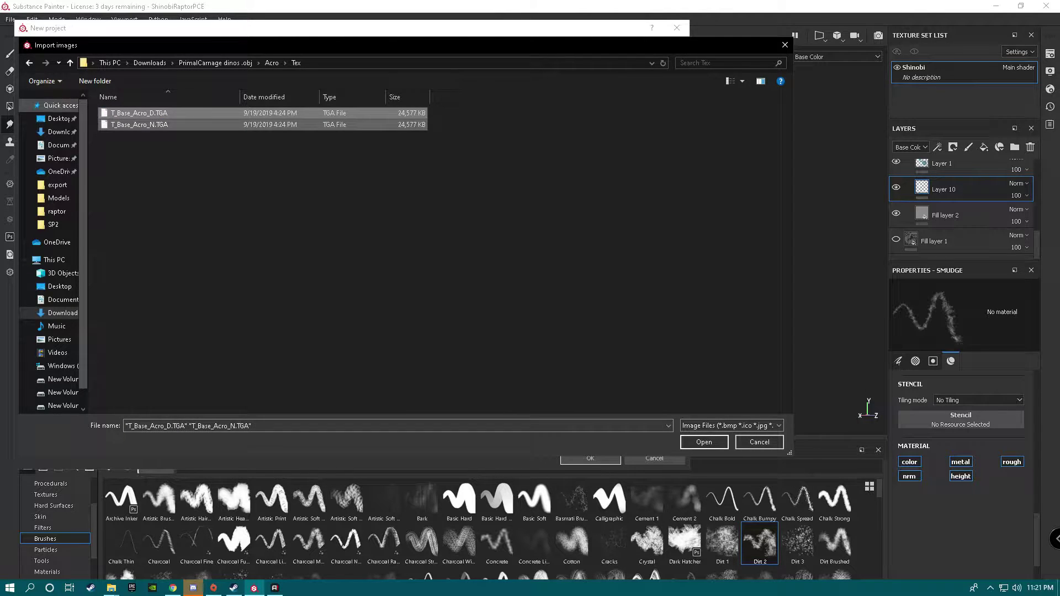
pyautogui.click(704, 441)
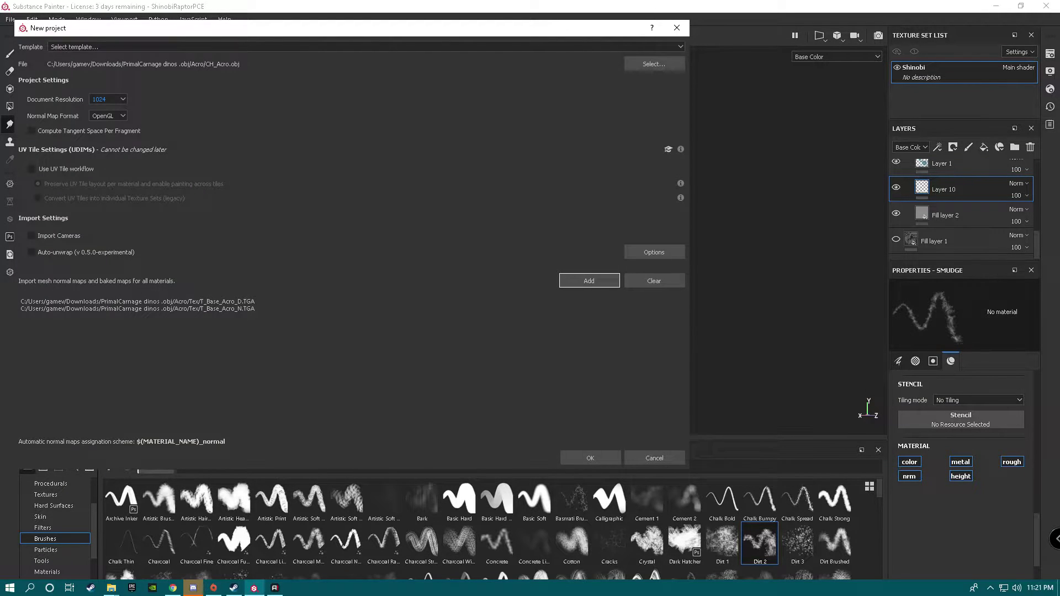
pyautogui.click(590, 458)
pyautogui.keyDown('alt'); pyautogui.moveTo(663, 336); pyautogui.dragTo(555, 318); pyautogui.keyUp('alt')
pyautogui.keyDown('alt'); pyautogui.moveTo(555, 318); pyautogui.dragTo(402, 316, button='middle'); pyautogui.keyUp('alt')
pyautogui.moveTo(402, 316)
pyautogui.keyDown('alt'); pyautogui.mouseDown()
pyautogui.moveTo(193, 316)
pyautogui.moveTo(386, 316)
pyautogui.moveTo(232, 309)
pyautogui.moveTo(386, 307)
pyautogui.moveTo(342, 149)
pyautogui.mouseUp(); pyautogui.keyUp('alt')
pyautogui.keyDown('alt'); pyautogui.moveTo(193, 204); pyautogui.dragTo(164, 207); pyautogui.keyUp('alt')
pyautogui.keyDown('alt'); pyautogui.moveTo(501, 264); pyautogui.dragTo(524, 332); pyautogui.keyUp('alt')
pyautogui.moveTo(767, 400)
pyautogui.keyDown('alt'); pyautogui.mouseDown()
pyautogui.moveTo(679, 400)
pyautogui.moveTo(761, 401)
pyautogui.mouseUp(); pyautogui.keyUp('alt')
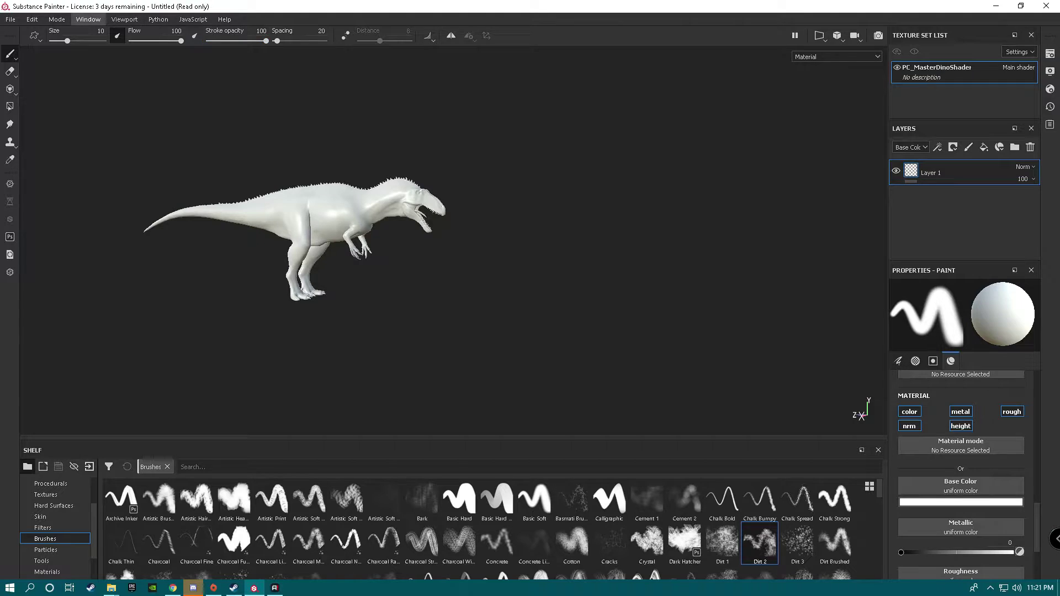
pyautogui.click(124, 19)
pyautogui.click(123, 19)
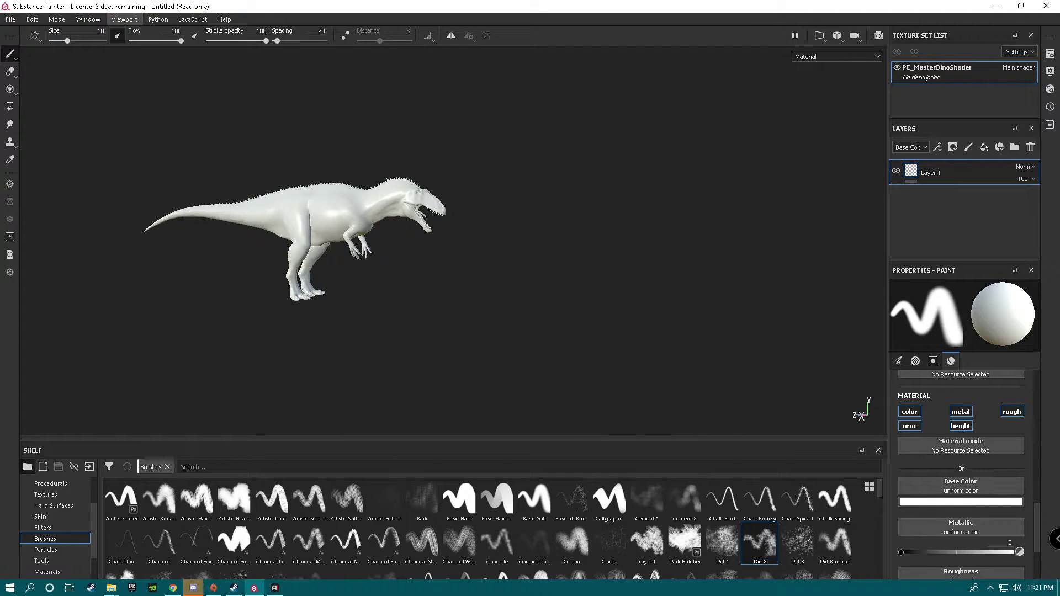
# Display the texture set settings and assign T_Base_Acro_N as the normal mesh map
pyautogui.click(89, 19)
pyautogui.click(93, 72)
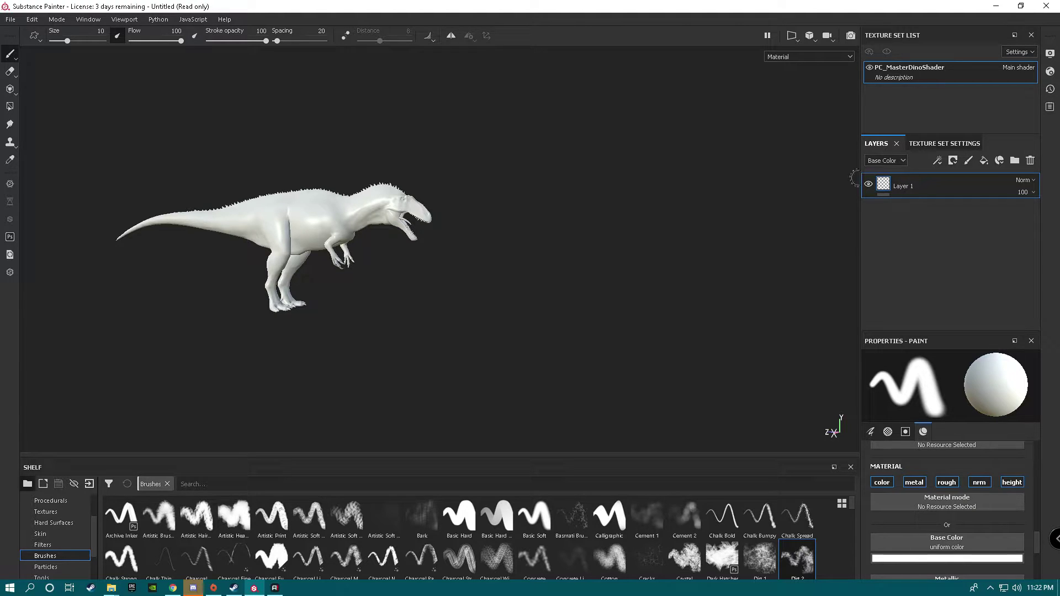
pyautogui.click(944, 143)
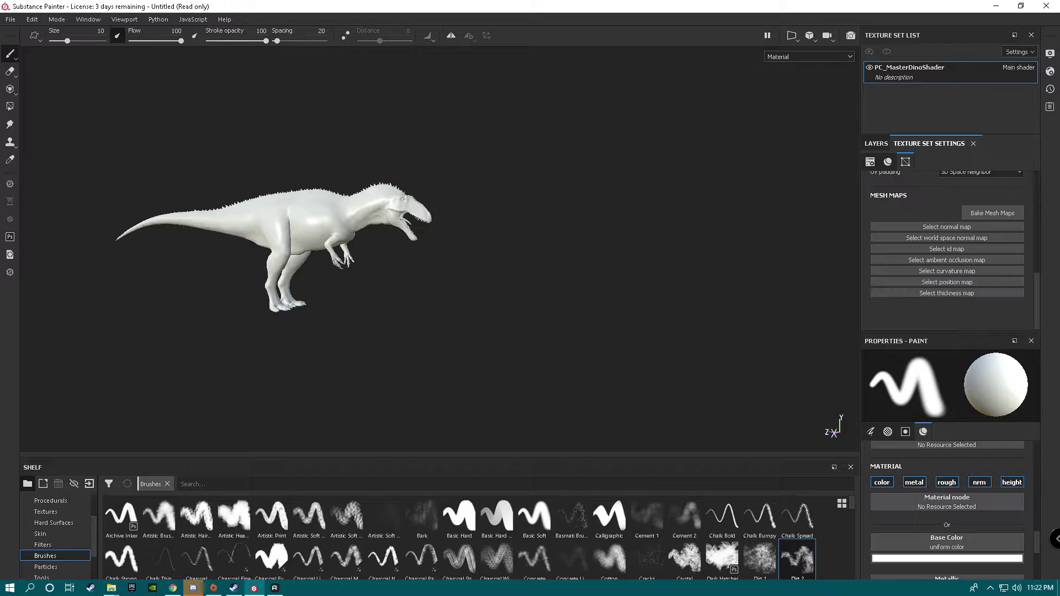
pyautogui.click(947, 226)
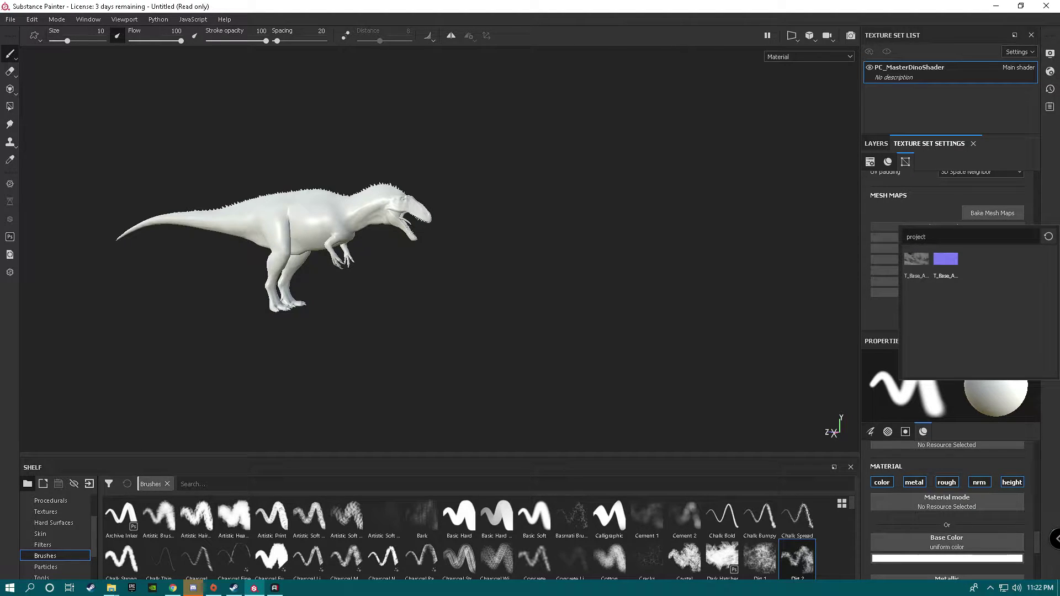
pyautogui.moveTo(945, 259)
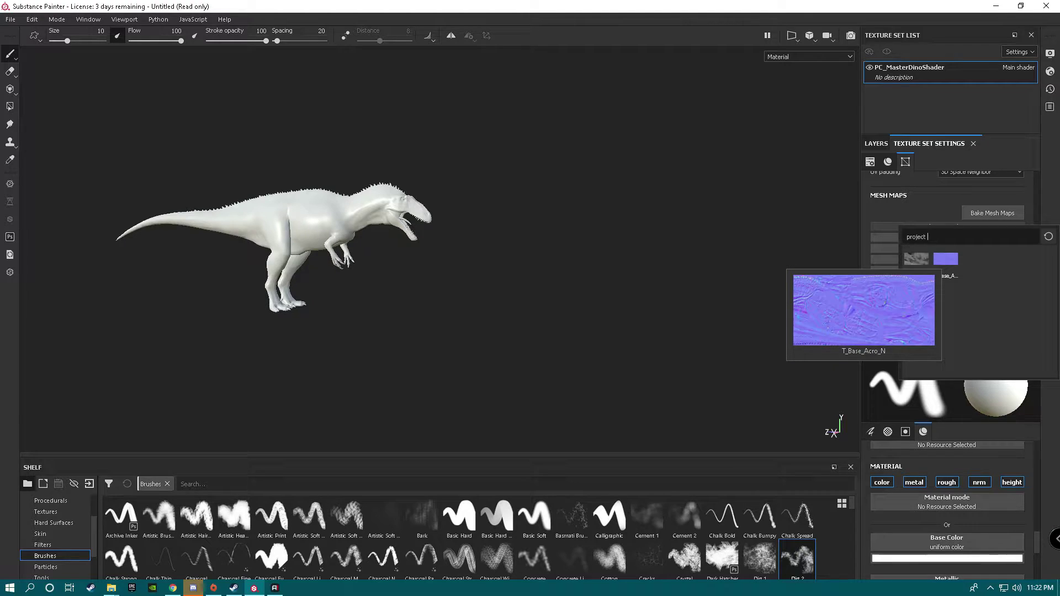
pyautogui.click(945, 259)
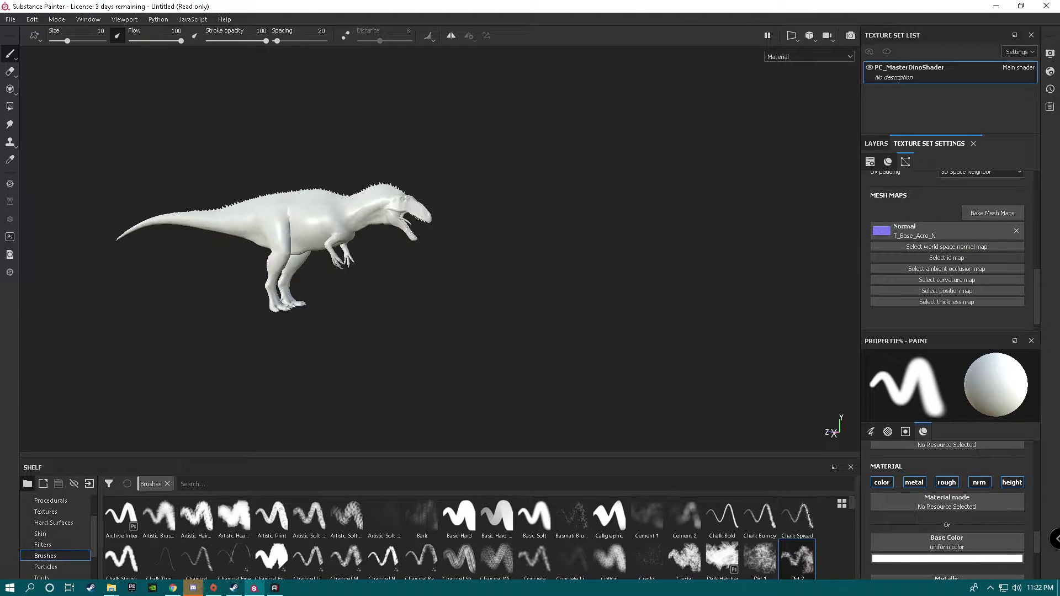
pyautogui.moveTo(520, 212)
pyautogui.keyDown('alt'); pyautogui.mouseDown()
pyautogui.moveTo(387, 215)
pyautogui.moveTo(581, 239)
pyautogui.mouseUp(); pyautogui.keyUp('alt')
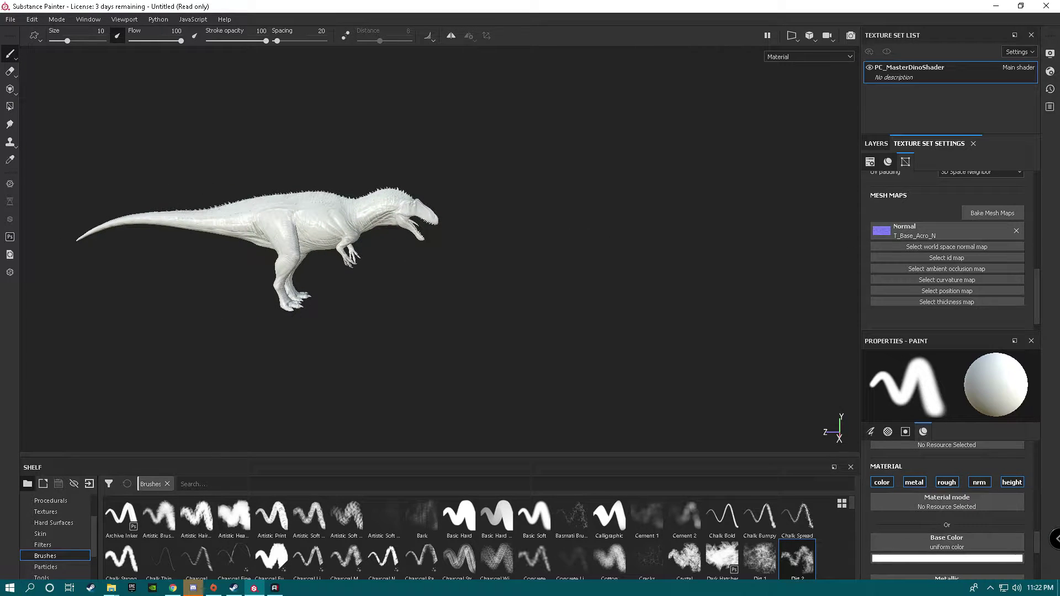
# Add a layer folder with the Soft light blend mode and place Layer 1 inside it
pyautogui.click(876, 143)
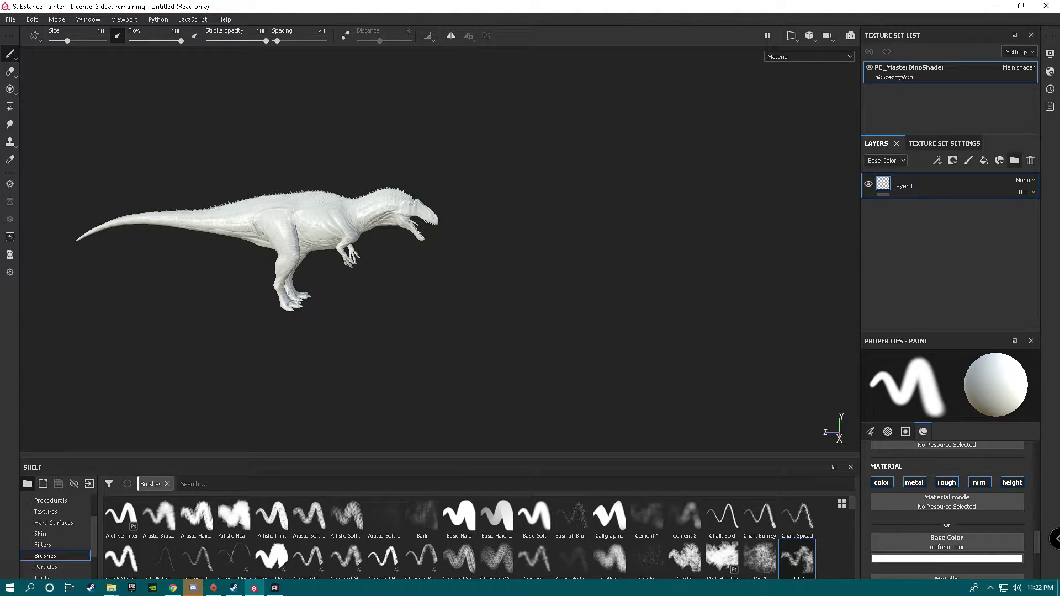
pyautogui.click(1014, 160)
pyautogui.click(1024, 180)
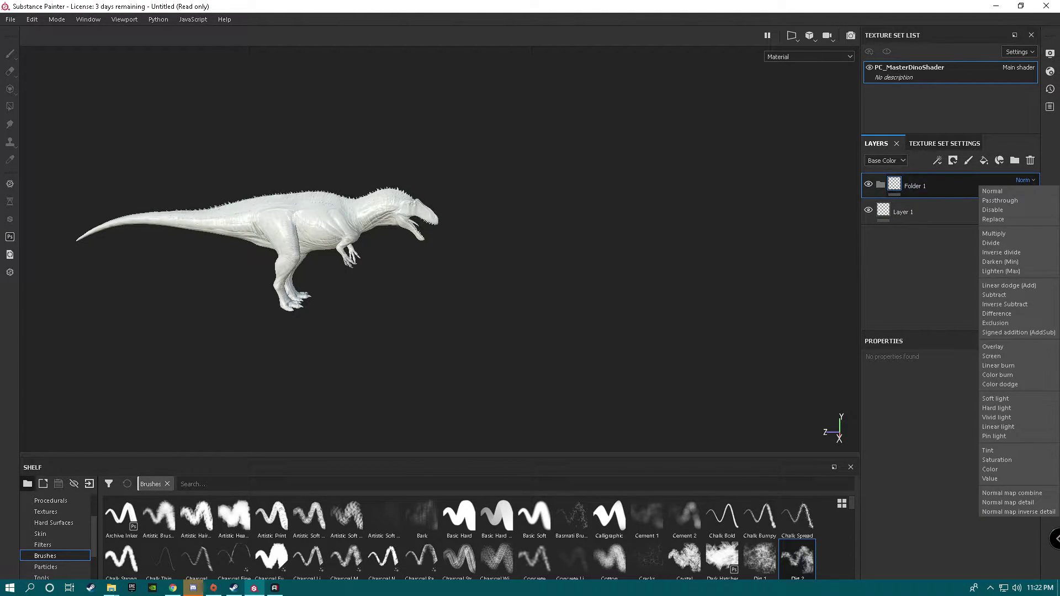
pyautogui.click(995, 399)
pyautogui.moveTo(937, 216)
pyautogui.mouseDown()
pyautogui.moveTo(937, 180)
pyautogui.moveTo(942, 262)
pyautogui.mouseUp()
# Add a fill layer below the folder and assign the T_Base_Acro_D texture as its base color
pyautogui.click(983, 161)
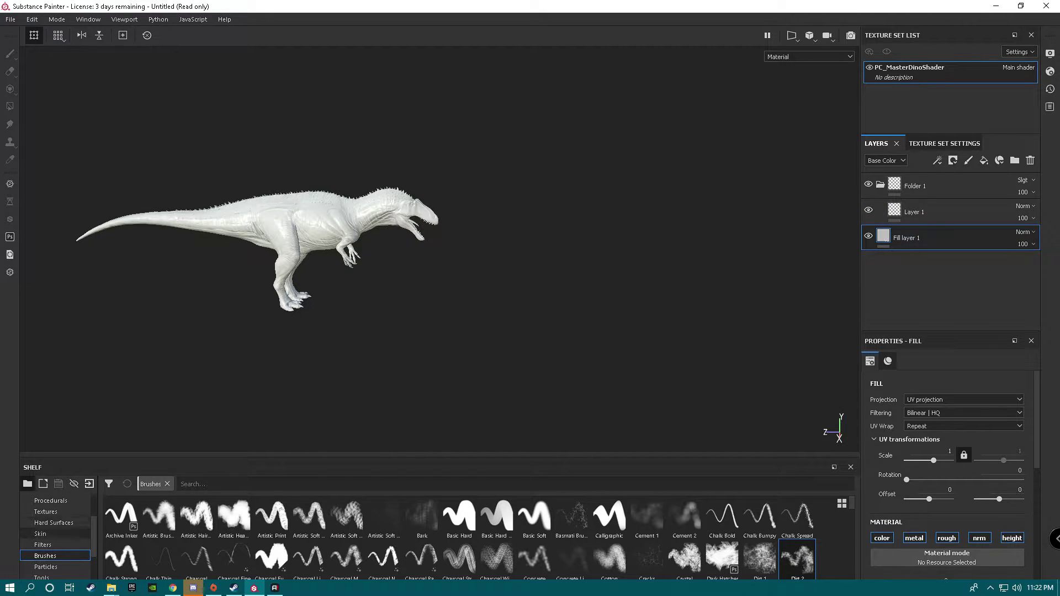
pyautogui.click(46, 512)
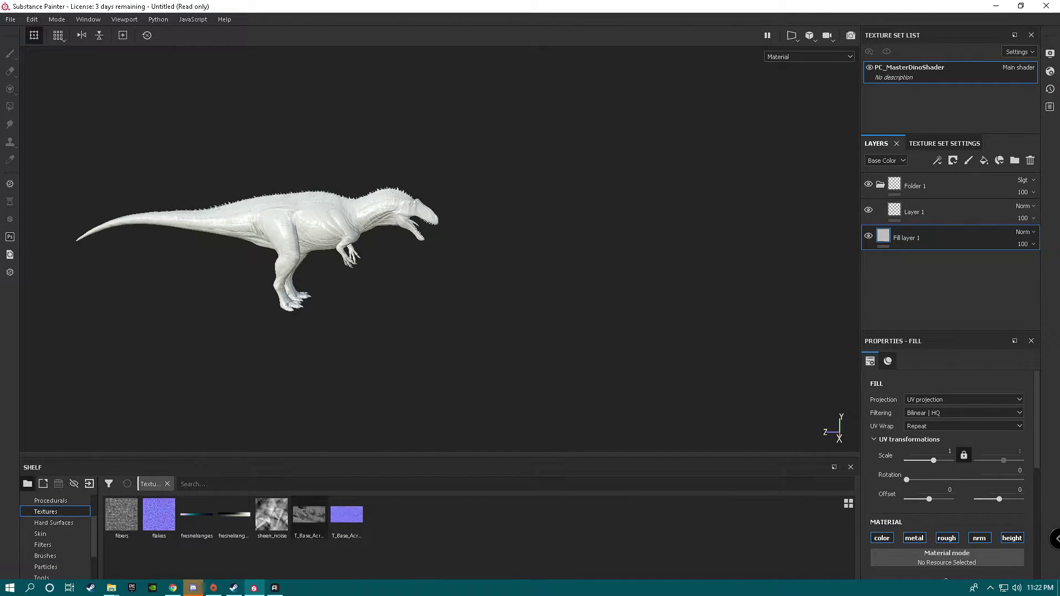
pyautogui.click(308, 516)
pyautogui.click(887, 361)
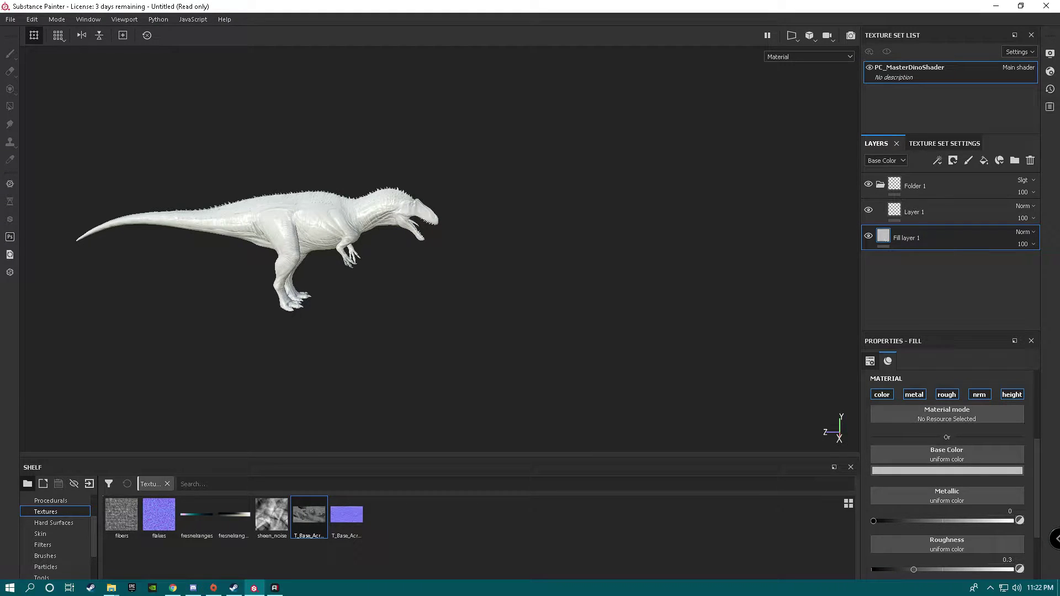
pyautogui.moveTo(308, 516); pyautogui.dragTo(946, 454)
pyautogui.moveTo(442, 248)
pyautogui.keyDown('alt'); pyautogui.mouseDown()
pyautogui.moveTo(265, 249)
pyautogui.moveTo(436, 246)
pyautogui.moveTo(264, 248)
pyautogui.moveTo(298, 293)
pyautogui.moveTo(270, 251)
pyautogui.moveTo(425, 248)
pyautogui.mouseUp(); pyautogui.keyUp('alt')
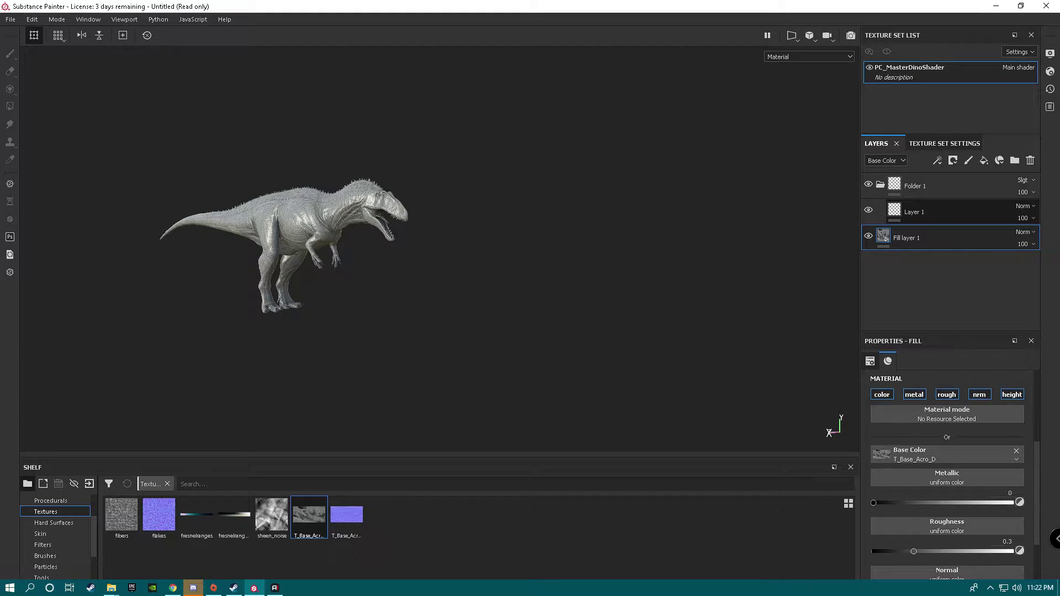
# Add a second fill layer inside the Soft light folder, directly beneath Layer 1
pyautogui.click(989, 213)
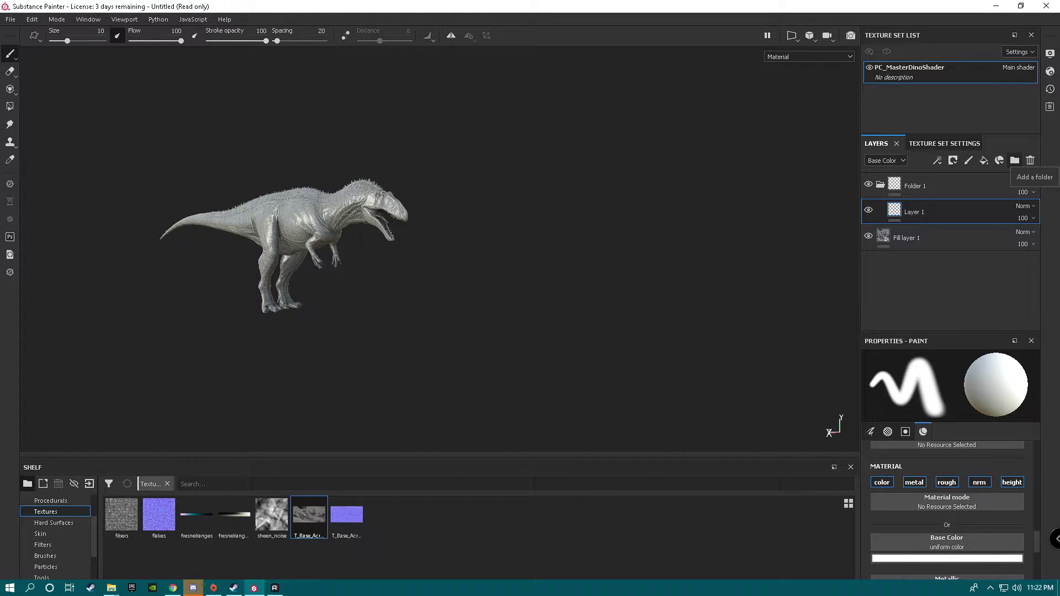
pyautogui.click(1014, 160)
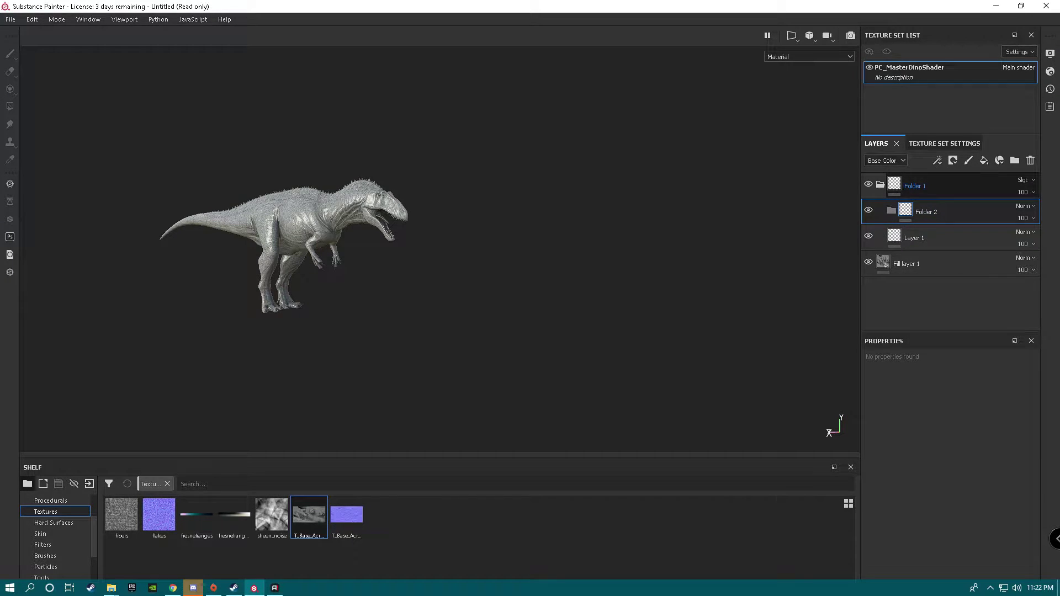
pyautogui.hotkey('ctrl', 'z')
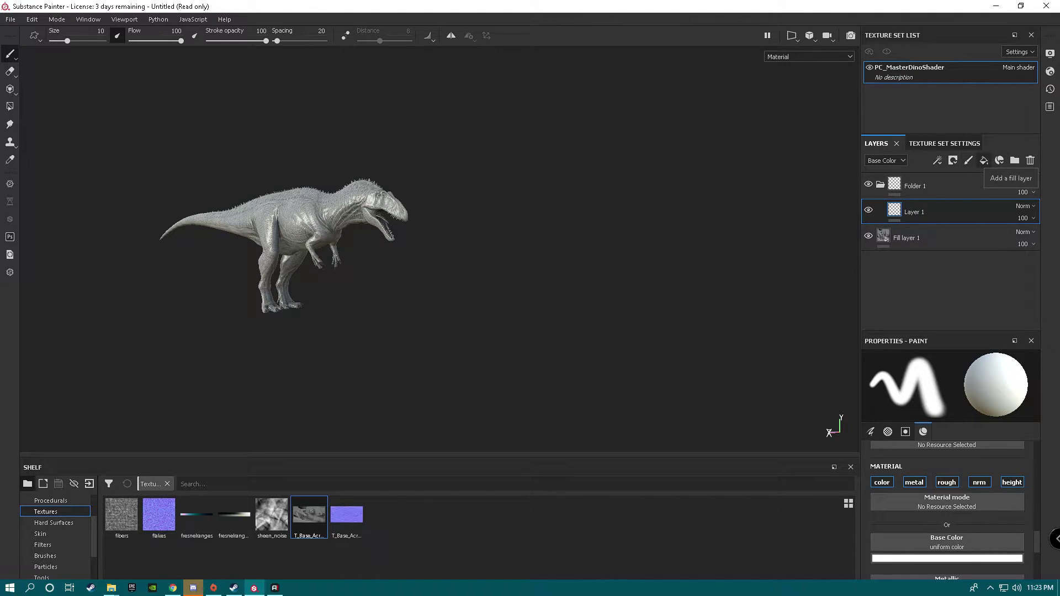
pyautogui.click(984, 160)
pyautogui.moveTo(936, 213); pyautogui.dragTo(932, 243)
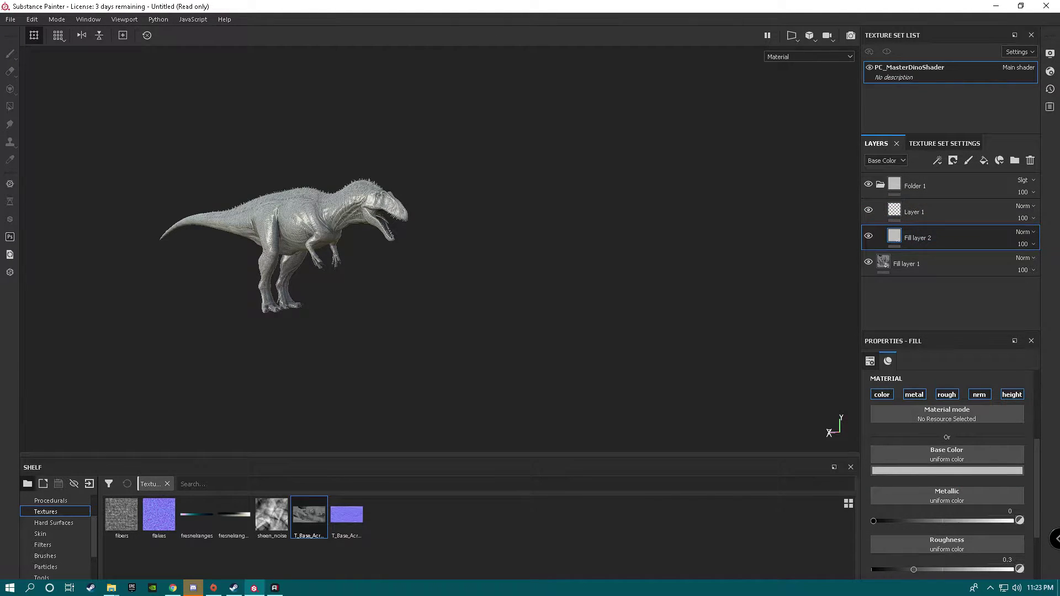
# Select Layer 1 in the Soft light folder as the layer for painting
pyautogui.scroll(5, 276, 269)
pyautogui.keyDown('alt'); pyautogui.moveTo(276, 269); pyautogui.dragTo(298, 353); pyautogui.keyUp('alt')
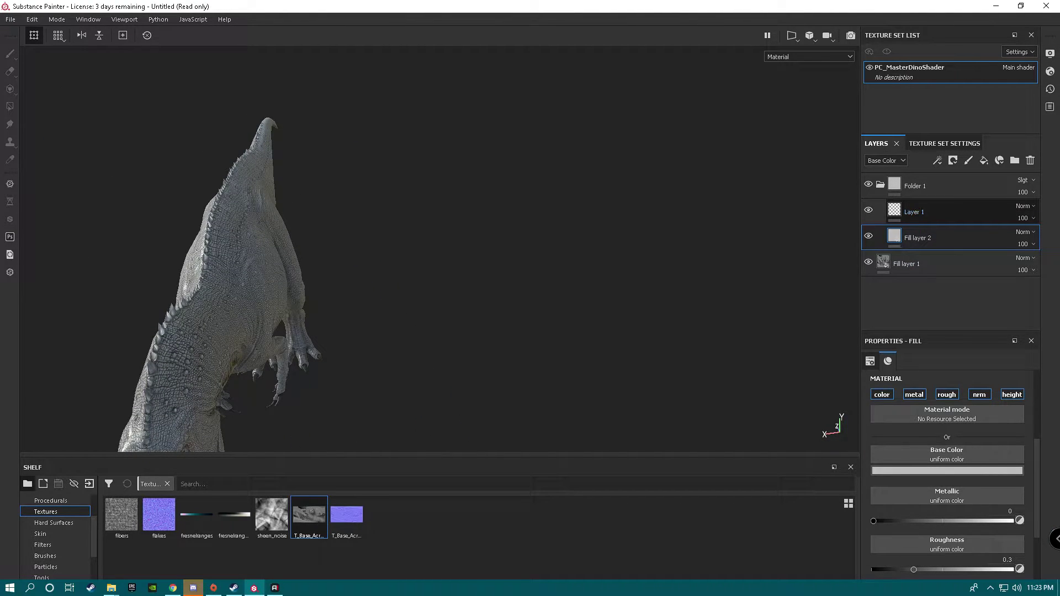
pyautogui.click(938, 212)
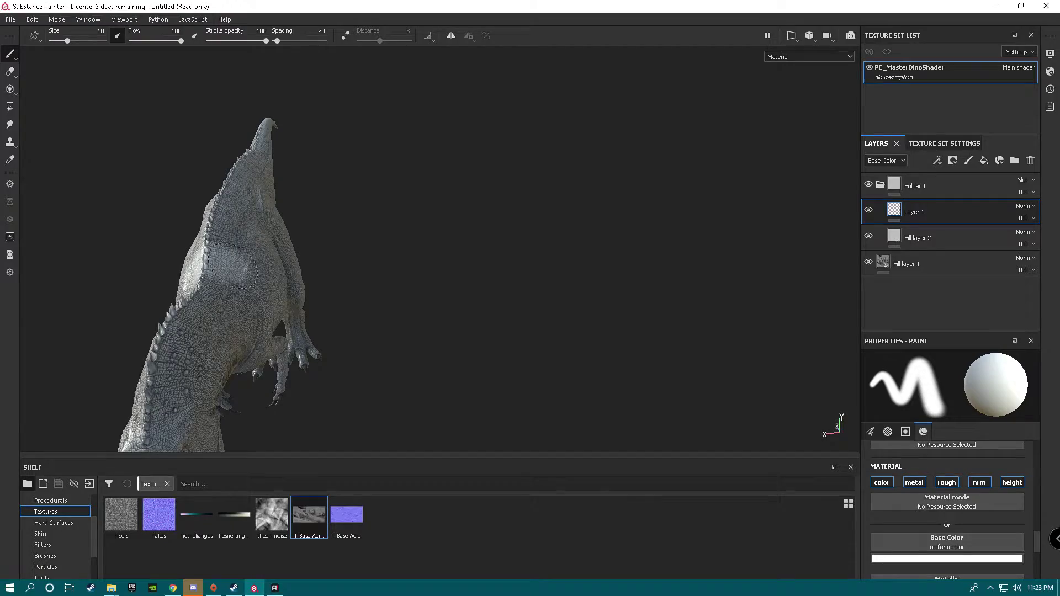
# Examine the textured dinosaur's head, neck and body from several sides and distances
pyautogui.keyDown('alt'); pyautogui.moveTo(271, 271); pyautogui.dragTo(160, 320); pyautogui.keyUp('alt')
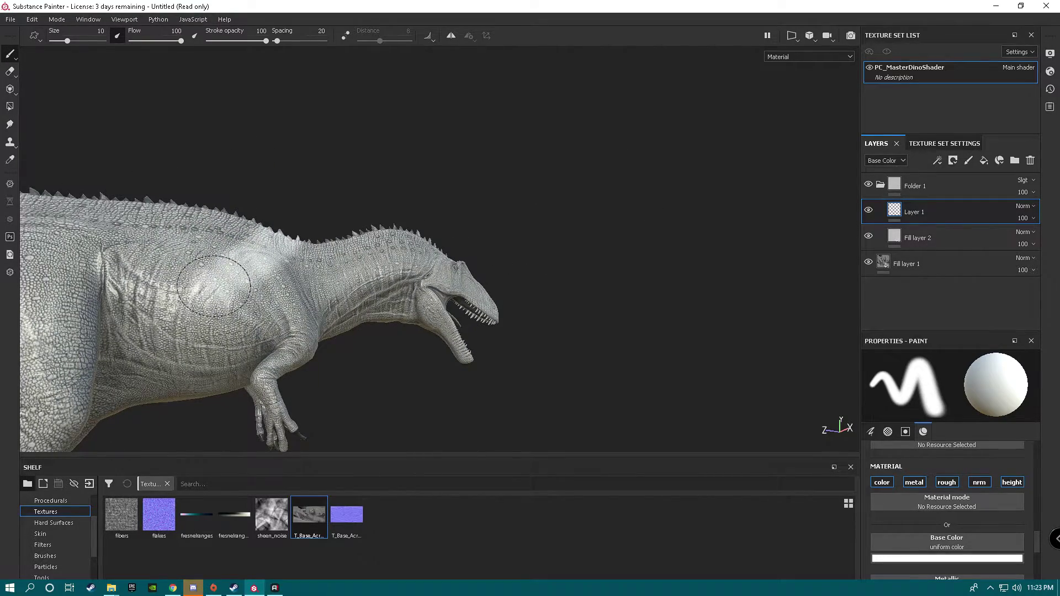
pyautogui.keyDown('alt'); pyautogui.moveTo(196, 216); pyautogui.dragTo(116, 239); pyautogui.keyUp('alt')
pyautogui.keyDown('alt'); pyautogui.moveTo(305, 287); pyautogui.dragTo(431, 265); pyautogui.keyUp('alt')
pyautogui.keyDown('alt'); pyautogui.moveTo(449, 375); pyautogui.dragTo(563, 227, button='middle'); pyautogui.keyUp('alt')
pyautogui.keyDown('alt'); pyautogui.moveTo(503, 279); pyautogui.dragTo(490, 197); pyautogui.keyUp('alt')
pyautogui.keyDown('alt'); pyautogui.moveTo(482, 308); pyautogui.dragTo(409, 306); pyautogui.keyUp('alt')
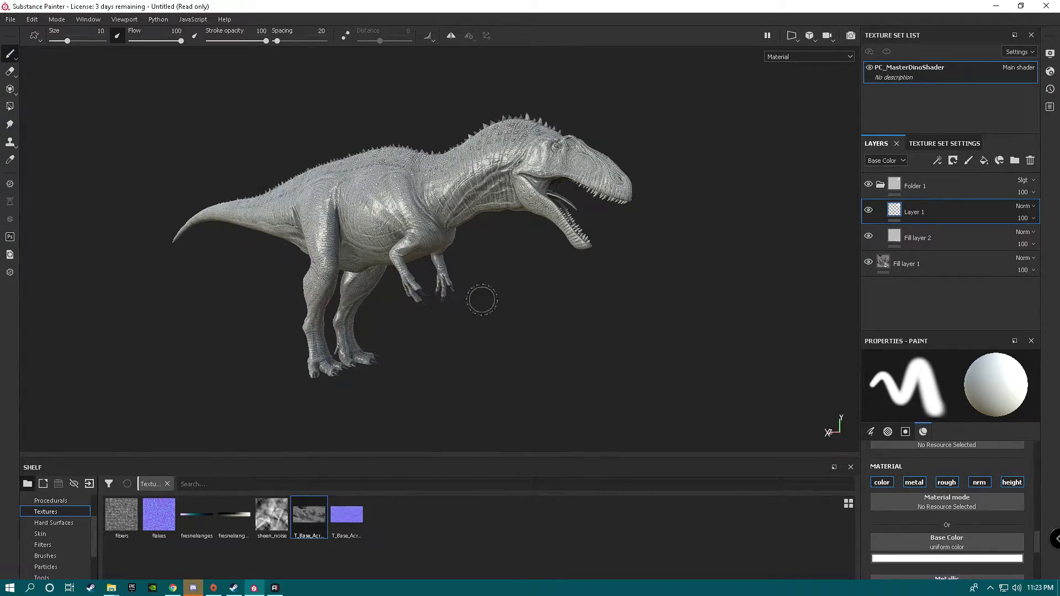
pyautogui.keyDown('alt'); pyautogui.moveTo(482, 300); pyautogui.dragTo(534, 250, button='middle'); pyautogui.keyUp('alt')
pyautogui.keyDown('alt'); pyautogui.moveTo(512, 256); pyautogui.dragTo(579, 265); pyautogui.keyUp('alt')
pyautogui.scroll(3, 478, 260)
pyautogui.scroll(-5, 611, 289)
pyautogui.scroll(4, 611, 288)
pyautogui.scroll(-4, 359, 226)
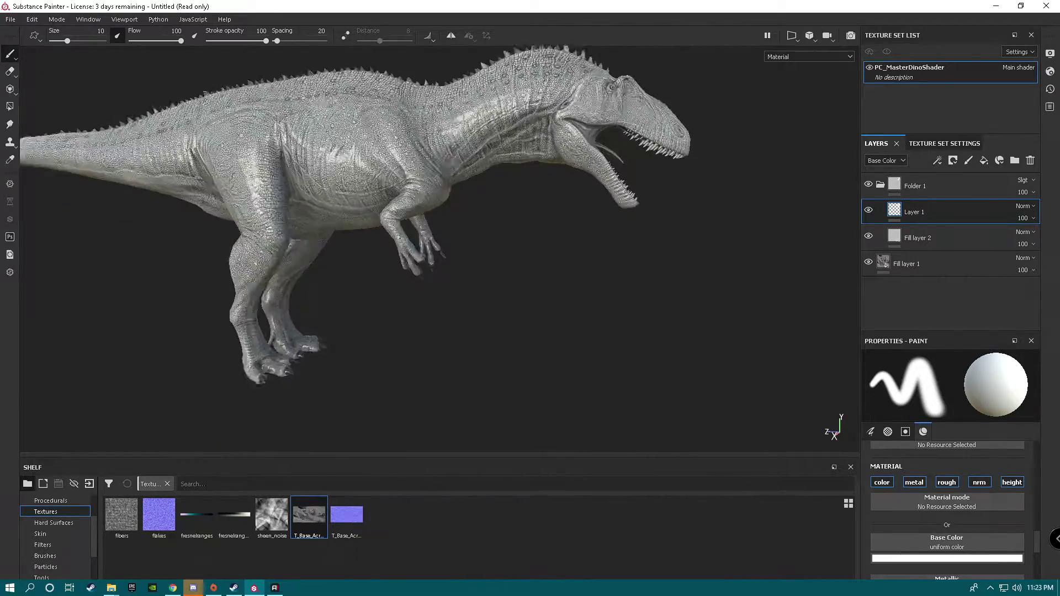
pyautogui.scroll(2, 359, 226)
pyautogui.keyDown('alt'); pyautogui.moveTo(734, 253); pyautogui.dragTo(764, 253, button='right'); pyautogui.keyUp('alt')
pyautogui.keyDown('alt'); pyautogui.moveTo(640, 256); pyautogui.dragTo(679, 257); pyautogui.keyUp('alt')
pyautogui.keyDown('alt'); pyautogui.moveTo(679, 258); pyautogui.dragTo(527, 276, button='middle'); pyautogui.keyUp('alt')
# Enlarge the paint brush to a size of about 22.77
pyautogui.moveTo(547, 249)
pyautogui.keyDown('ctrl'); pyautogui.mouseDown(button='right')
pyautogui.moveTo(538, 249)
pyautogui.moveTo(679, 248)
pyautogui.moveTo(519, 248)
pyautogui.moveTo(634, 249)
pyautogui.moveTo(597, 249)
pyautogui.moveTo(608, 248)
pyautogui.mouseUp(button='right'); pyautogui.keyUp('ctrl')
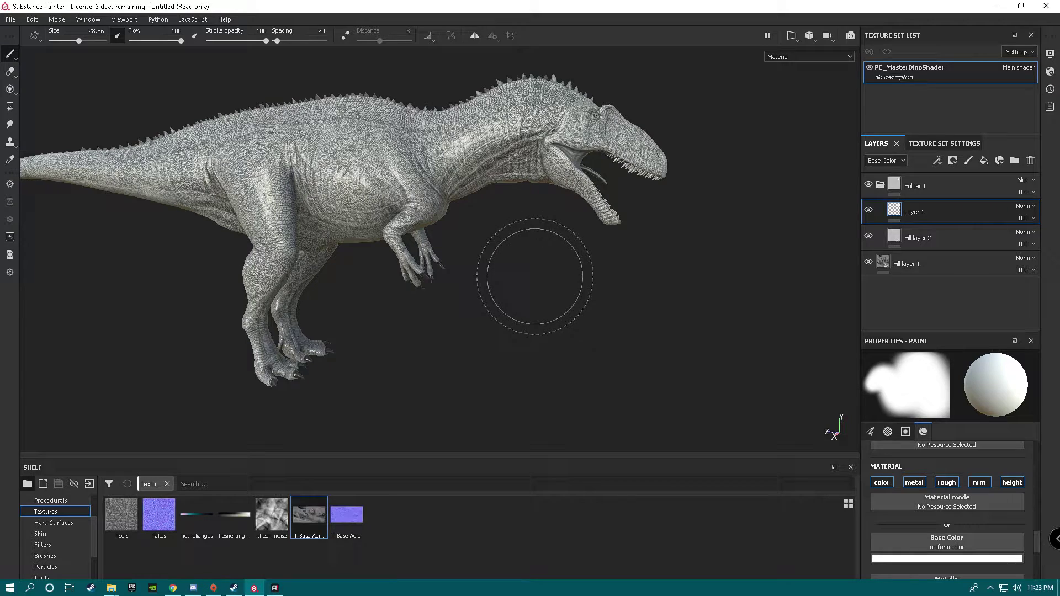
pyautogui.moveTo(507, 230)
pyautogui.keyDown('ctrl'); pyautogui.mouseDown(button='right')
pyautogui.moveTo(563, 230)
pyautogui.moveTo(507, 258)
pyautogui.moveTo(426, 211)
pyautogui.mouseUp(button='right'); pyautogui.keyUp('ctrl')
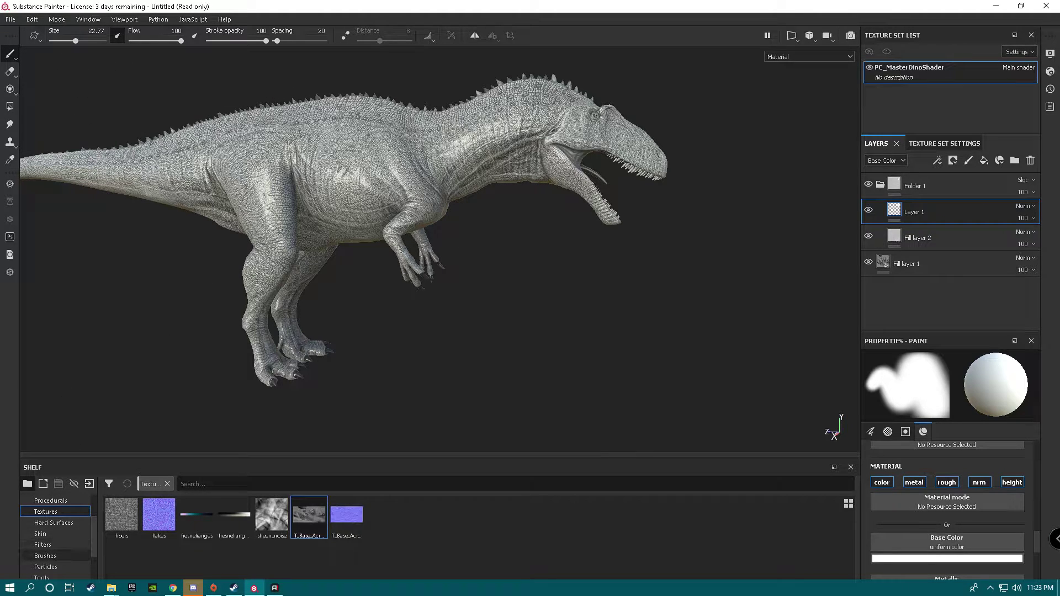
# Choose the Dirt 2 brush for painting, with a size of about 25.57 and a flow of 100
pyautogui.click(45, 555)
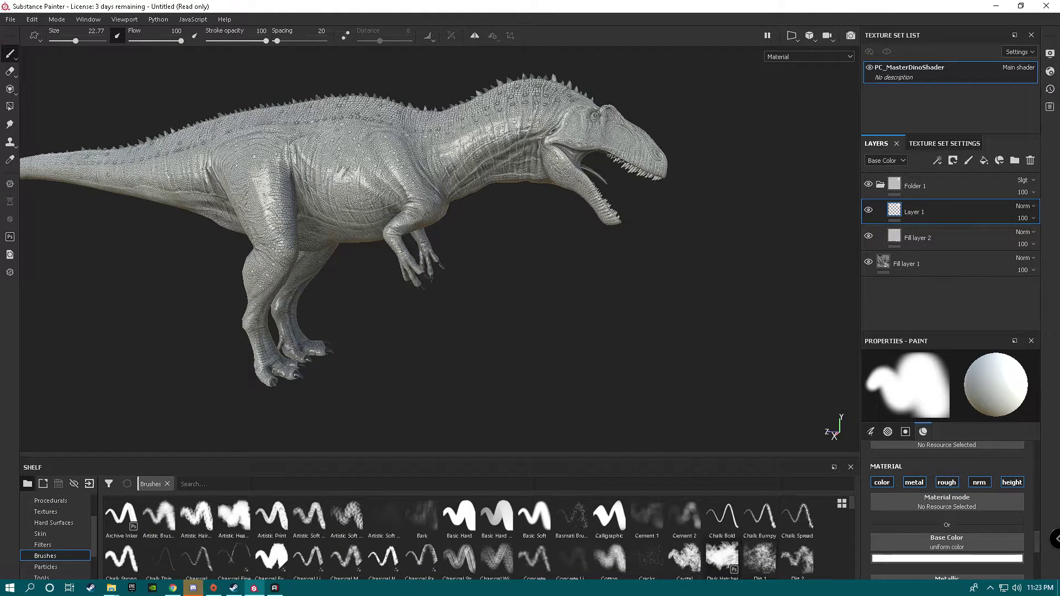
pyautogui.click(796, 558)
pyautogui.keyDown('ctrl'); pyautogui.moveTo(542, 251); pyautogui.dragTo(529, 251, button='right'); pyautogui.keyUp('ctrl')
pyautogui.moveTo(156, 40); pyautogui.dragTo(180, 40)
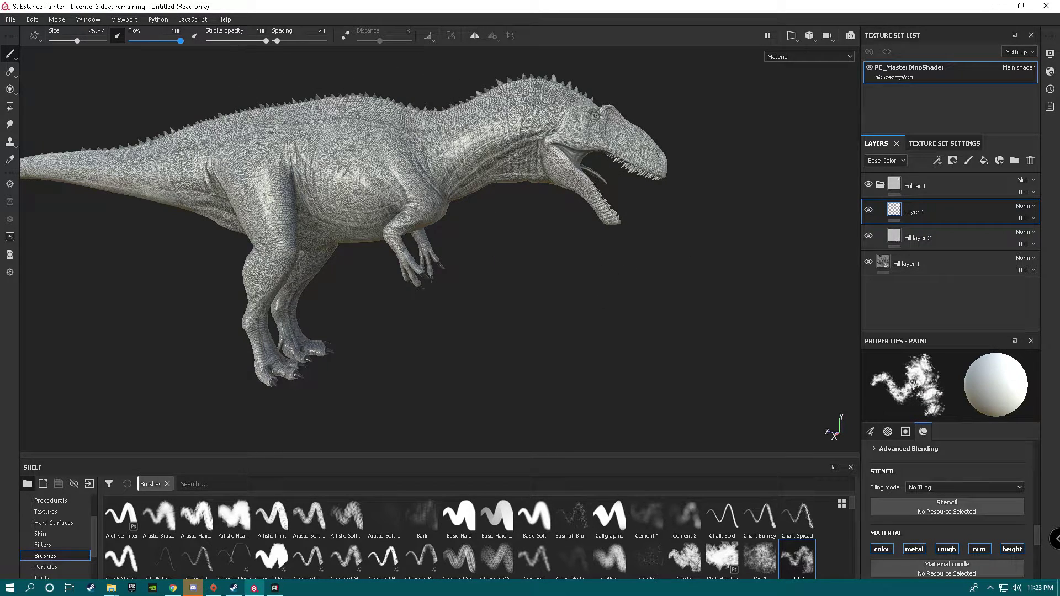
# Set Fill layer 2's base color to a dark red of about R 0.102, G 0.023, B 0.023
pyautogui.keyDown('alt'); pyautogui.moveTo(452, 142); pyautogui.dragTo(428, 203, button='middle'); pyautogui.keyUp('alt')
pyautogui.click(927, 237)
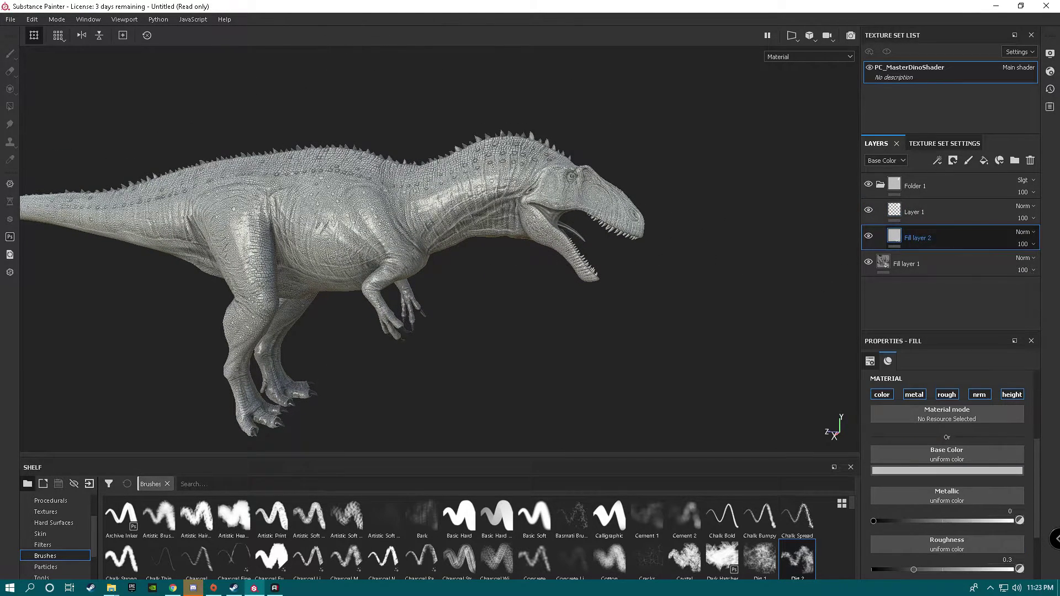
pyautogui.click(946, 470)
pyautogui.moveTo(909, 378); pyautogui.dragTo(945, 417)
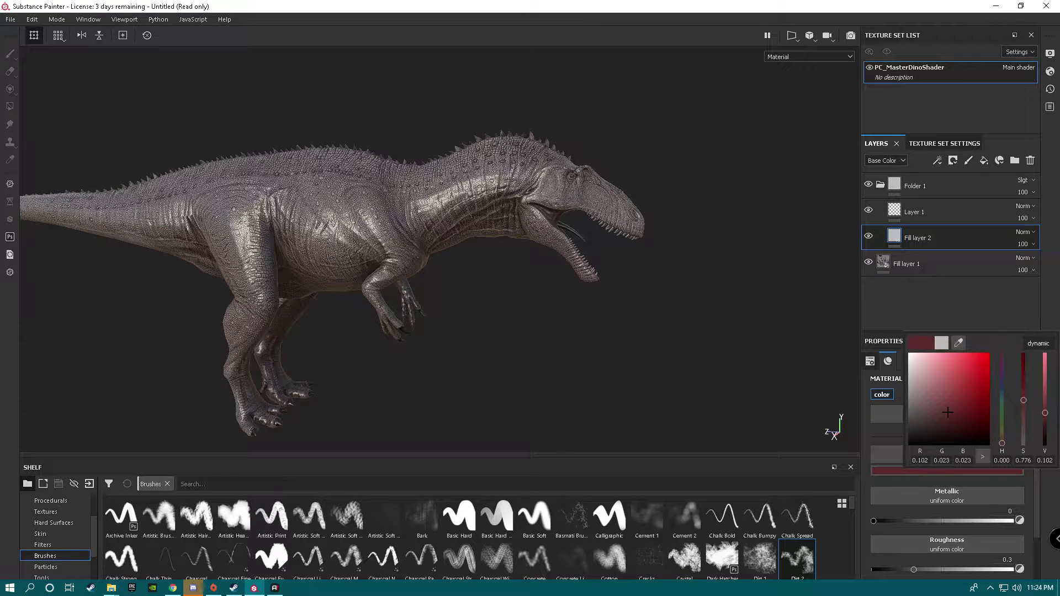
# Display only the Base Color channel on the dinosaur in the viewport
pyautogui.click(809, 57)
pyautogui.click(787, 88)
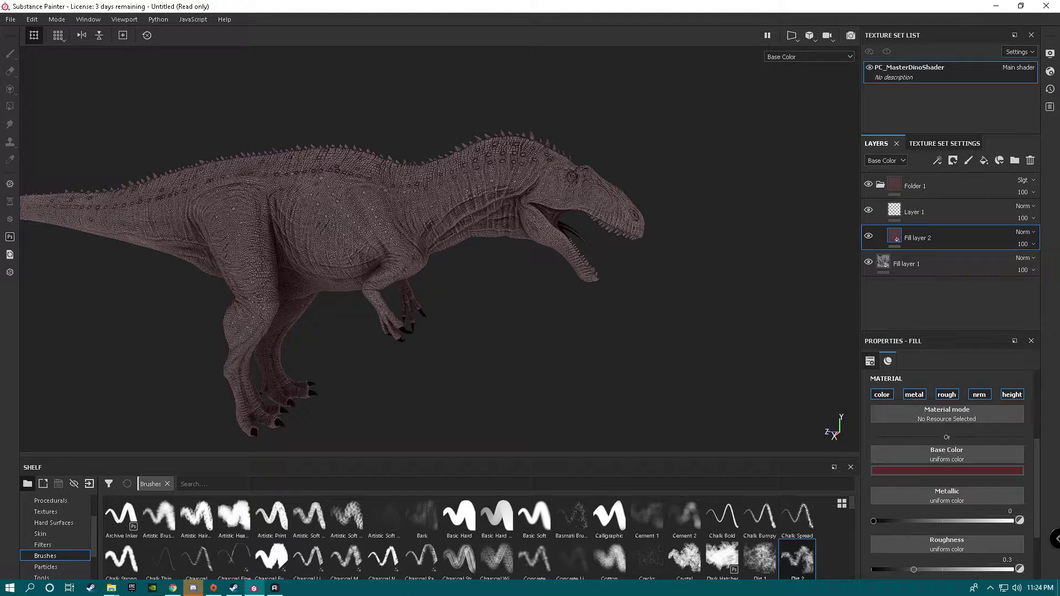
pyautogui.keyDown('alt'); pyautogui.moveTo(441, 249); pyautogui.dragTo(380, 251); pyautogui.keyUp('alt')
# Recolor Fill layer 2's base color to a lighter, muted teal
pyautogui.click(946, 470)
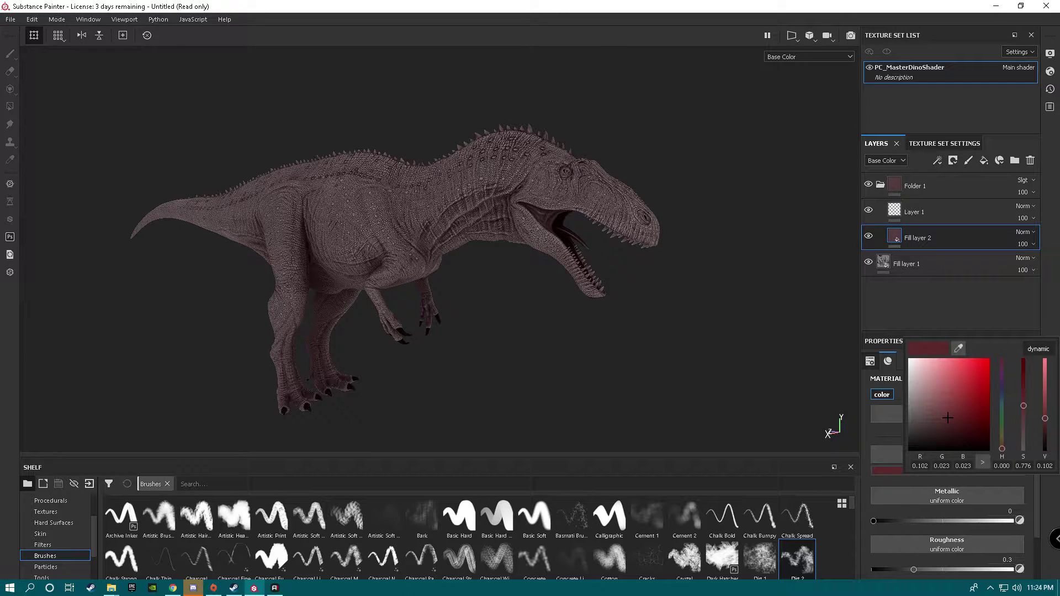
pyautogui.moveTo(948, 417)
pyautogui.mouseDown()
pyautogui.moveTo(937, 380)
pyautogui.moveTo(910, 361)
pyautogui.moveTo(927, 397)
pyautogui.mouseUp()
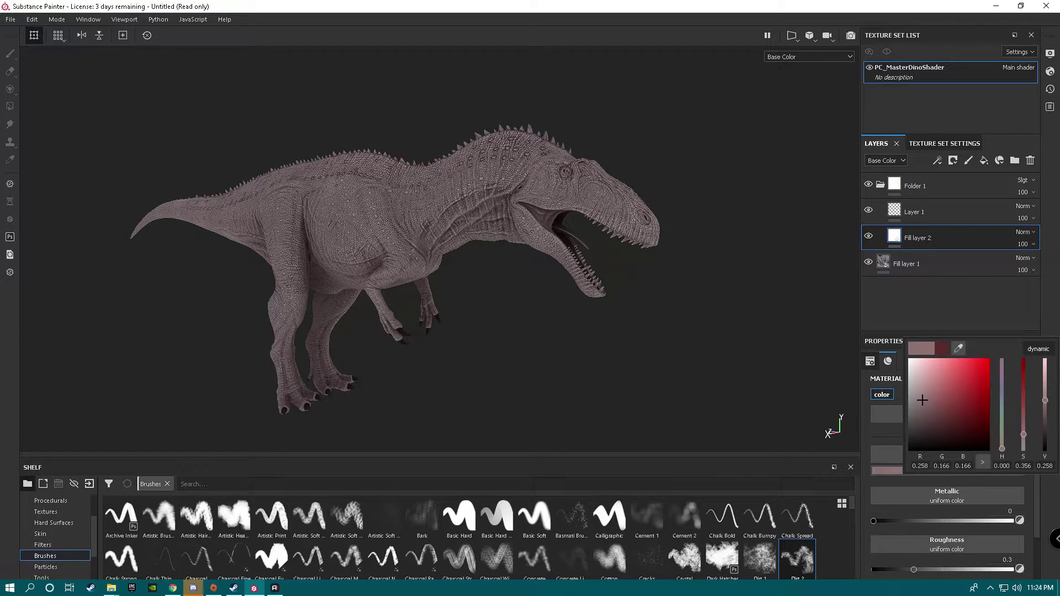
pyautogui.moveTo(1001, 447); pyautogui.dragTo(1001, 408)
pyautogui.moveTo(420, 188)
pyautogui.keyDown('alt'); pyautogui.mouseDown()
pyautogui.moveTo(381, 213)
pyautogui.moveTo(417, 185)
pyautogui.moveTo(400, 191)
pyautogui.mouseUp(); pyautogui.keyUp('alt')
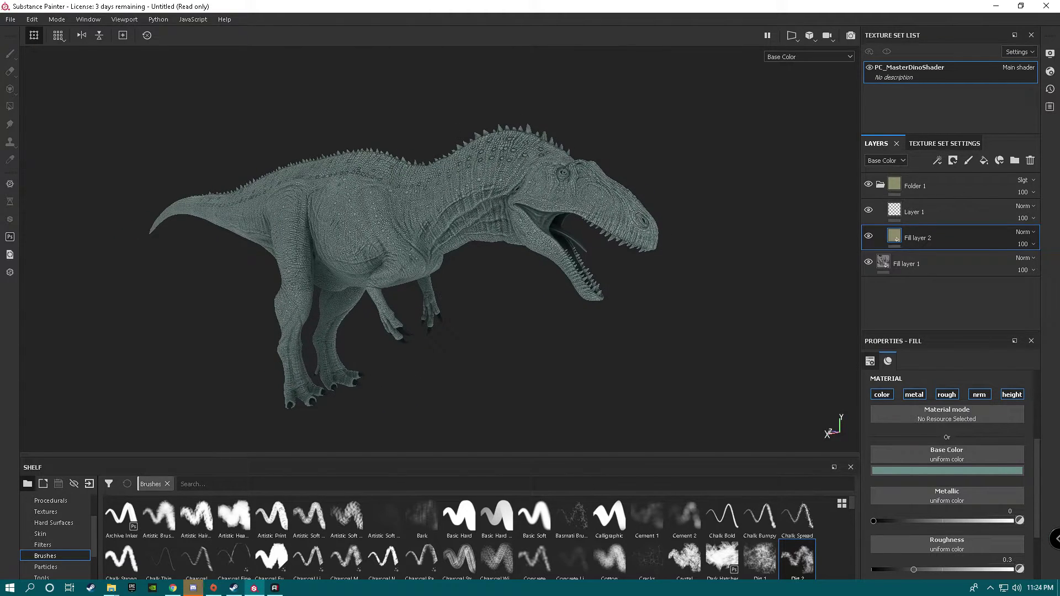
# Prepare Layer 1 for painting with the Dirt 2 brush and a red base color of about R 0.368, G 0.055, B 0.055
pyautogui.click(938, 213)
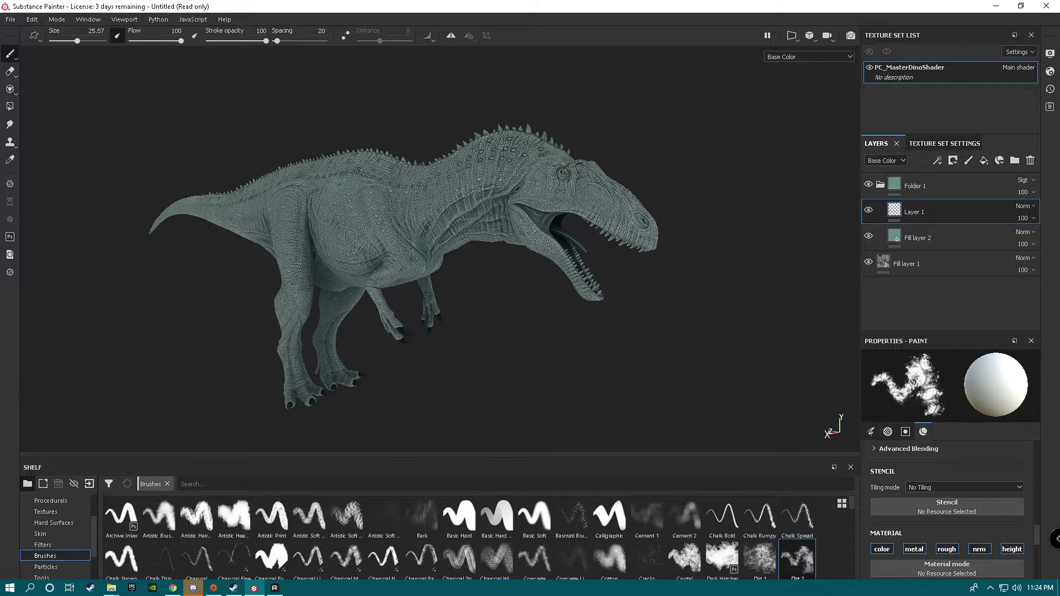
pyautogui.click(796, 558)
pyautogui.scroll(-3, 947, 511)
pyautogui.click(972, 541)
pyautogui.moveTo(910, 430)
pyautogui.mouseDown()
pyautogui.moveTo(909, 497)
pyautogui.moveTo(954, 458)
pyautogui.mouseUp()
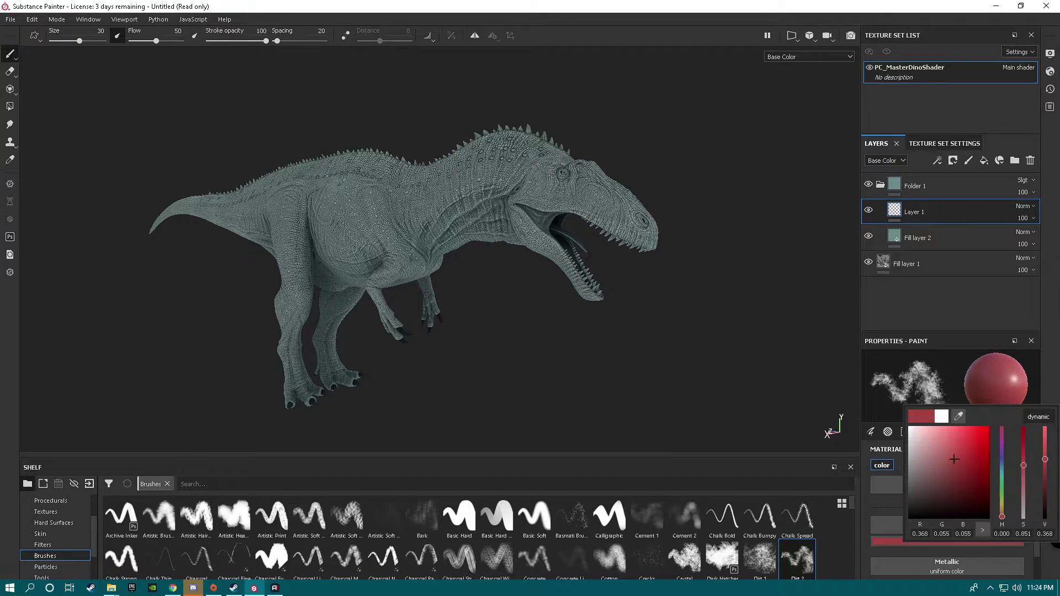
# Paint a red stripe along the dinosaur's side from the upper neck to the tail with a brush size of about 18.3
pyautogui.keyDown('alt'); pyautogui.moveTo(669, 321); pyautogui.dragTo(715, 349); pyautogui.keyUp('alt')
pyautogui.scroll(3, 587, 175)
pyautogui.keyDown('alt'); pyautogui.moveTo(587, 175); pyautogui.dragTo(679, 192, button='middle'); pyautogui.keyUp('alt')
pyautogui.keyDown('alt'); pyautogui.moveTo(679, 192); pyautogui.dragTo(706, 187); pyautogui.keyUp('alt')
pyautogui.keyDown('alt'); pyautogui.moveTo(707, 186); pyautogui.dragTo(608, 200, button='middle'); pyautogui.keyUp('alt')
pyautogui.keyDown('ctrl'); pyautogui.moveTo(608, 200); pyautogui.dragTo(574, 200, button='right'); pyautogui.keyUp('ctrl')
pyautogui.moveTo(607, 203); pyautogui.dragTo(569, 205)
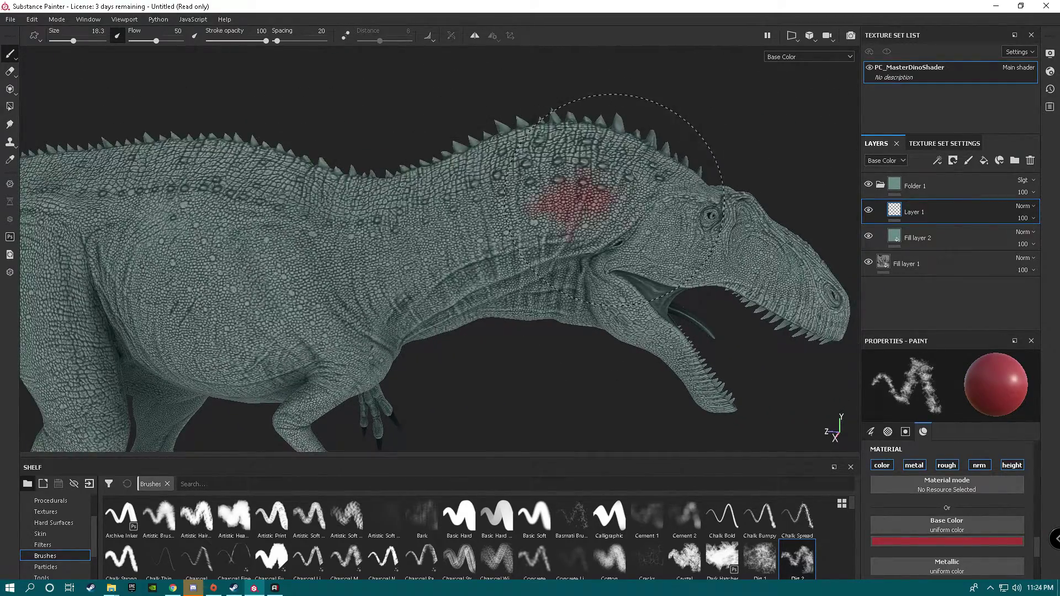
pyautogui.moveTo(497, 229)
pyautogui.mouseDown()
pyautogui.moveTo(365, 251)
pyautogui.moveTo(157, 238)
pyautogui.mouseUp()
pyautogui.keyDown('alt'); pyautogui.moveTo(61, 221); pyautogui.dragTo(486, 252, button='middle'); pyautogui.keyUp('alt')
pyautogui.moveTo(441, 248)
pyautogui.mouseDown()
pyautogui.moveTo(315, 255)
pyautogui.moveTo(419, 257)
pyautogui.moveTo(337, 251)
pyautogui.mouseUp()
pyautogui.scroll(-5, 304, 246)
pyautogui.keyDown('alt'); pyautogui.moveTo(631, 337); pyautogui.dragTo(670, 338); pyautogui.keyUp('alt')
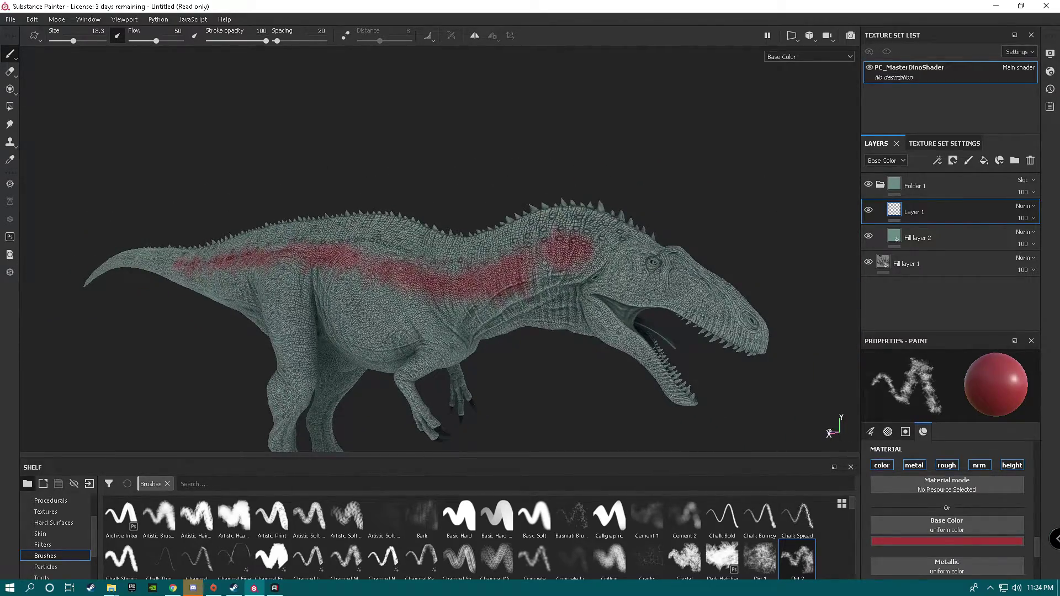
# Extend the red stripe across the face to the snout with a brush size of about 14.13 and a flow of 100
pyautogui.scroll(-2, 676, 361)
pyautogui.keyDown('alt'); pyautogui.moveTo(665, 353); pyautogui.dragTo(661, 278, button='middle'); pyautogui.keyUp('alt')
pyautogui.keyDown('alt'); pyautogui.moveTo(661, 279); pyautogui.dragTo(665, 301); pyautogui.keyUp('alt')
pyautogui.scroll(4, 515, 234)
pyautogui.keyDown('alt'); pyautogui.moveTo(425, 238); pyautogui.dragTo(454, 220); pyautogui.keyUp('alt')
pyautogui.keyDown('ctrl'); pyautogui.moveTo(454, 220); pyautogui.dragTo(433, 220, button='right'); pyautogui.keyUp('ctrl')
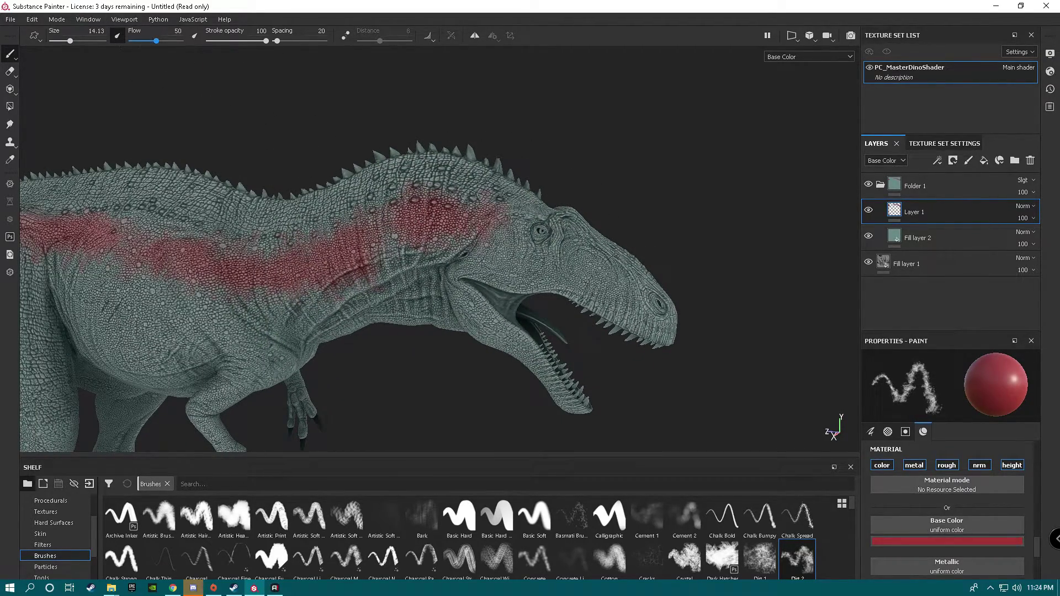
pyautogui.moveTo(156, 41); pyautogui.dragTo(182, 40)
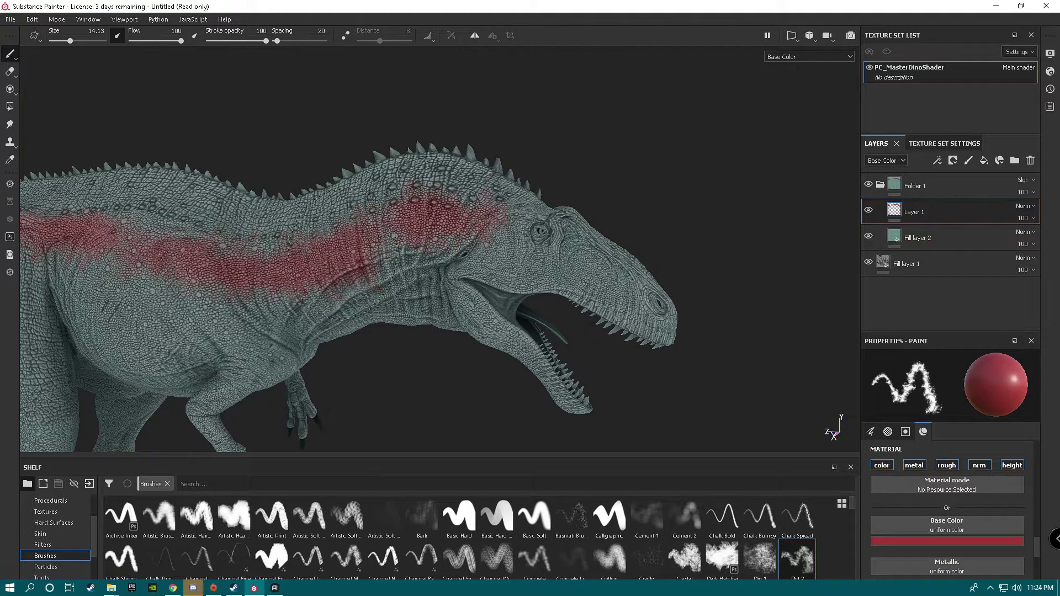
pyautogui.moveTo(572, 235); pyautogui.dragTo(612, 289)
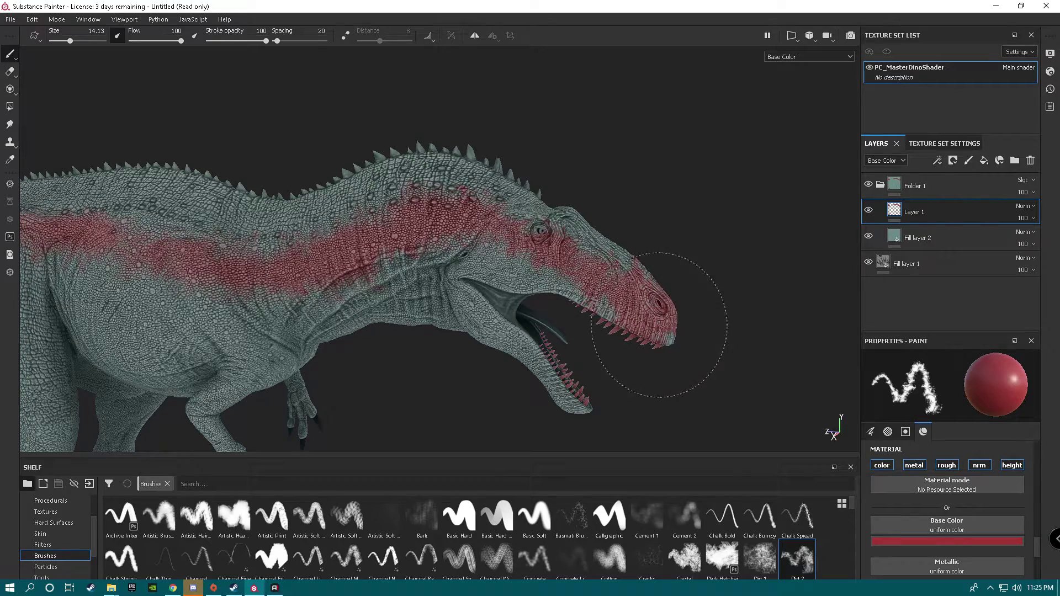
# Add a new paint layer directly above Fill layer 2, beneath Layer 1
pyautogui.keyDown('alt'); pyautogui.moveTo(552, 276); pyautogui.dragTo(580, 276); pyautogui.keyUp('alt')
pyautogui.keyDown('alt'); pyautogui.moveTo(552, 276); pyautogui.dragTo(740, 276, button='middle'); pyautogui.keyUp('alt')
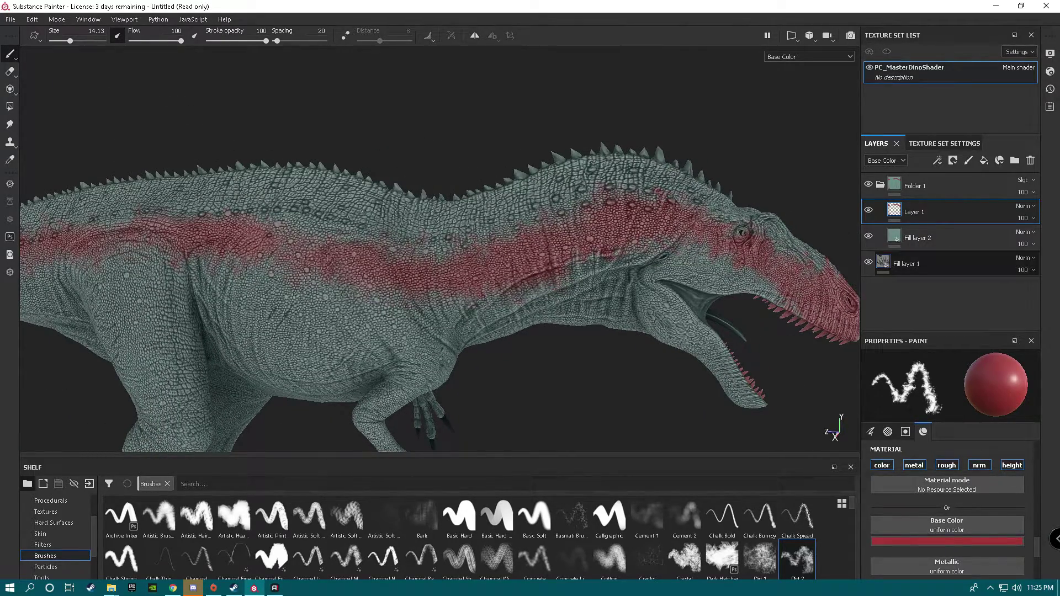
pyautogui.click(928, 237)
pyautogui.press('1')
pyautogui.click(968, 160)
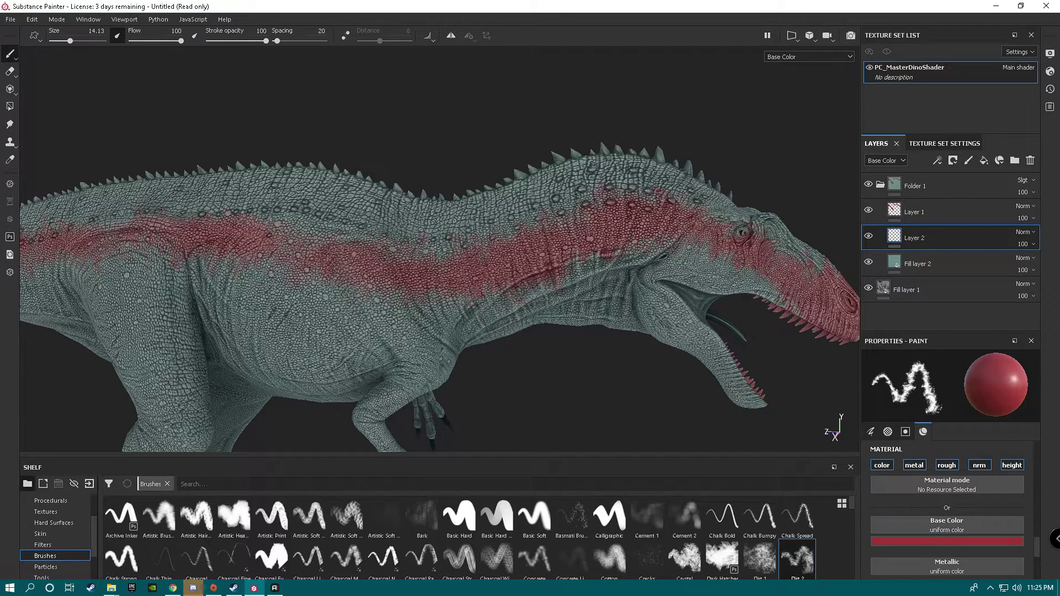